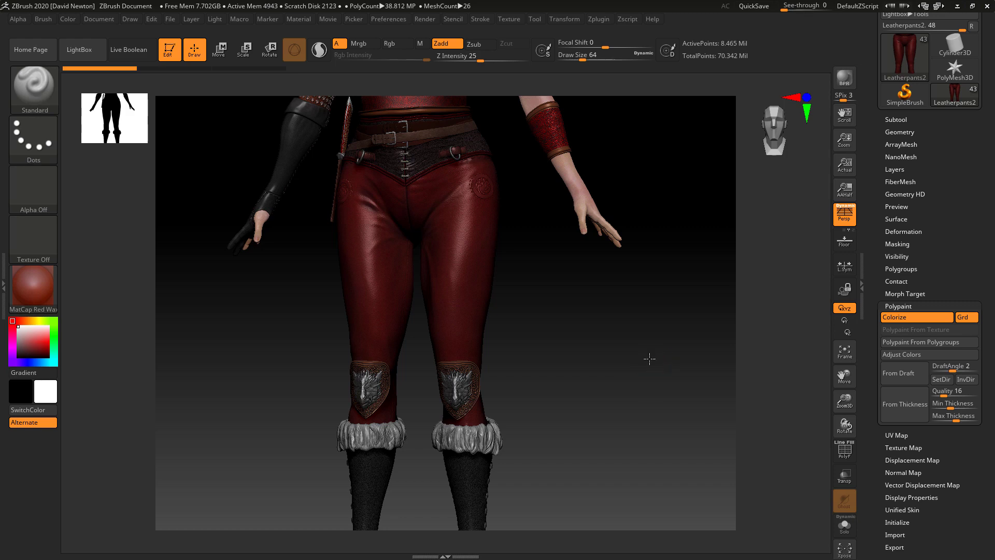
- Open Adjust Colors for the red leather pants and shift HSV Hue to 0.04203 for a brown leather tone
drag(649, 358, 644, 350)
alt+drag(642, 297, 641, 385)
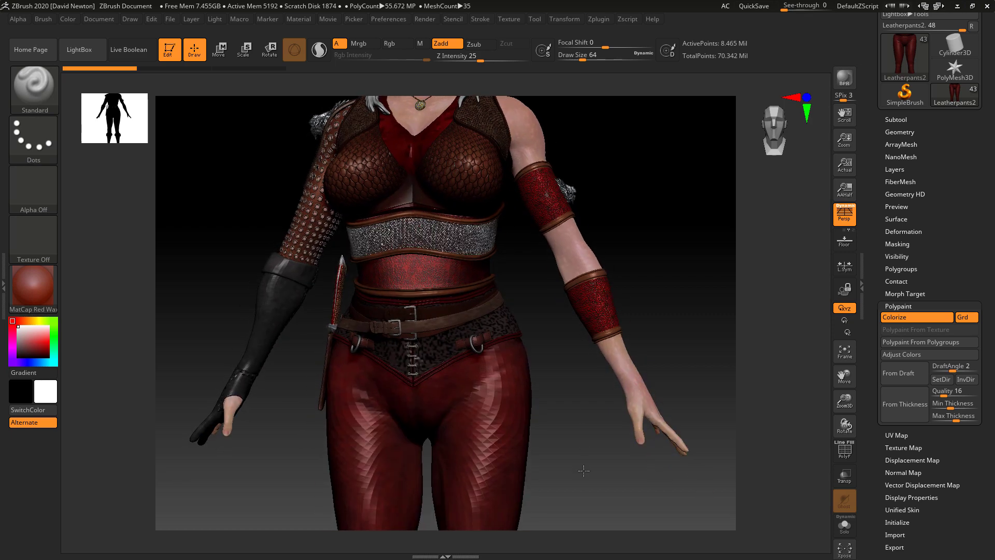
alt+drag(597, 357, 591, 324)
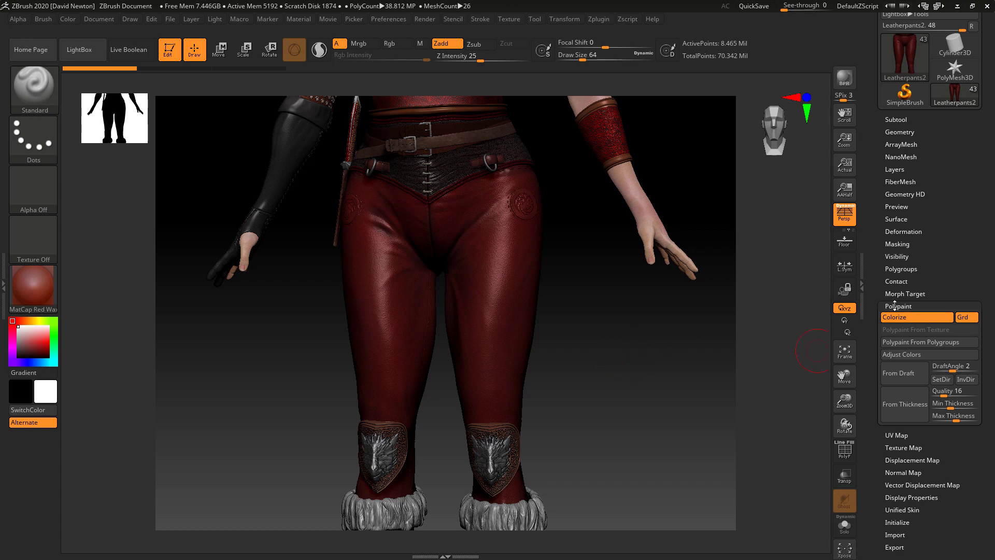
click(901, 353)
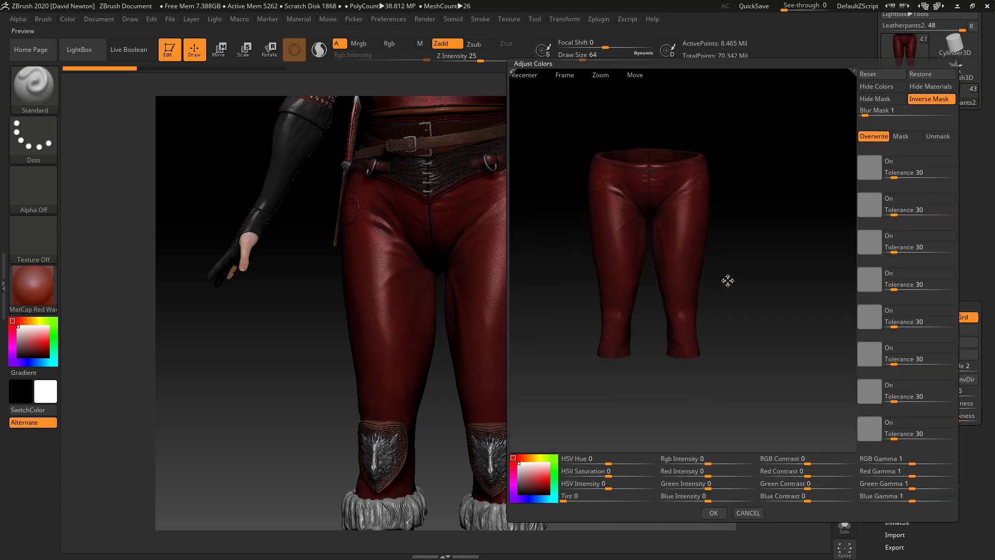
mouse_move(775, 258)
mouse_down()
mouse_move(746, 256)
mouse_move(769, 255)
mouse_up()
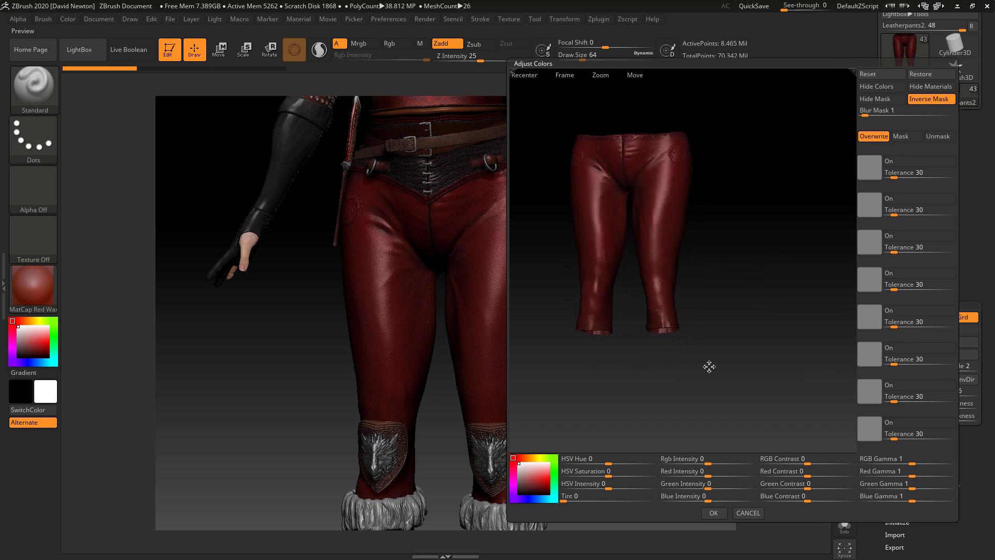
click(610, 463)
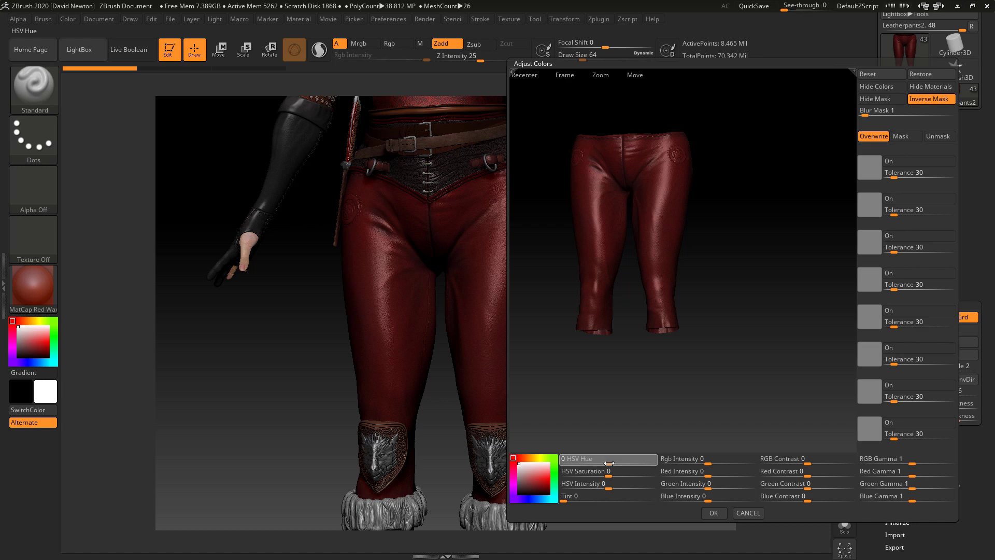
mouse_move(615, 463)
mouse_down()
mouse_move(631, 468)
mouse_move(623, 471)
mouse_up()
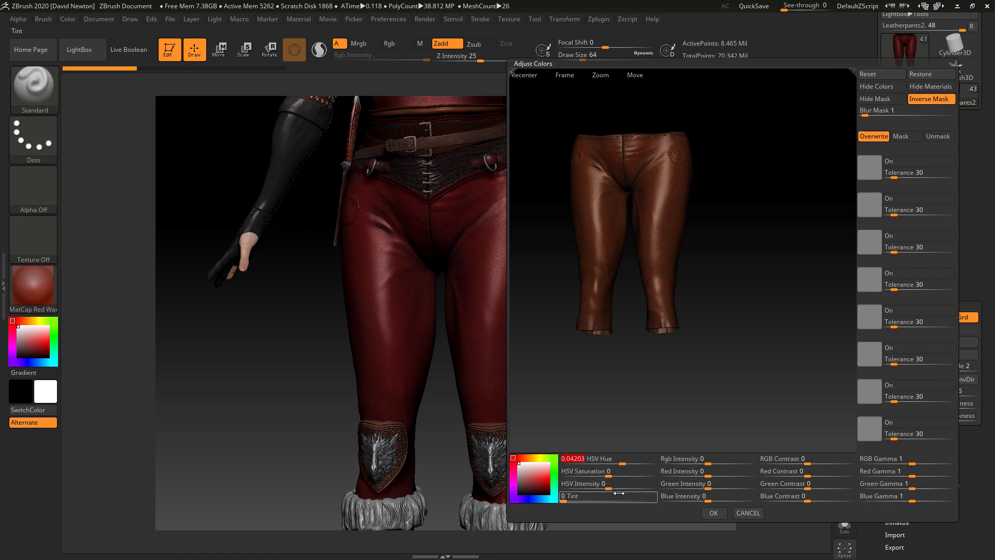
- Set the pants' HSV Intensity to 0.03812 and HSV Saturation to -0.01011, and apply the color adjustment
drag(609, 489, 618, 489)
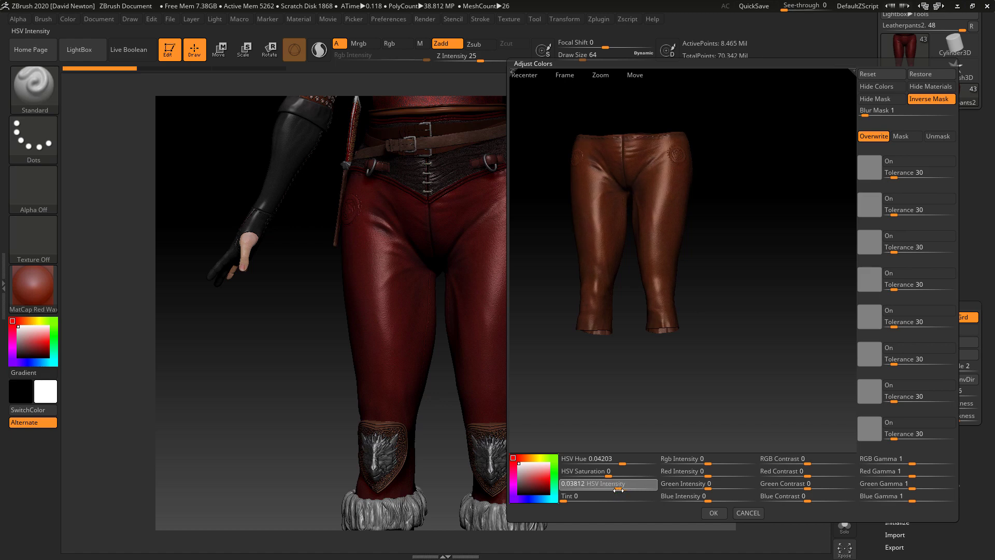
click(615, 489)
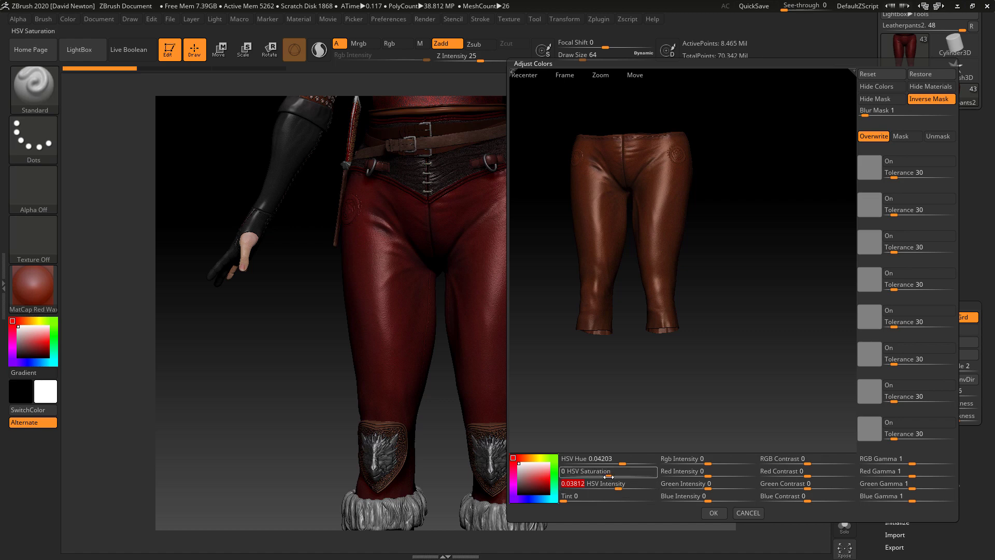
click(607, 475)
drag(613, 475, 589, 476)
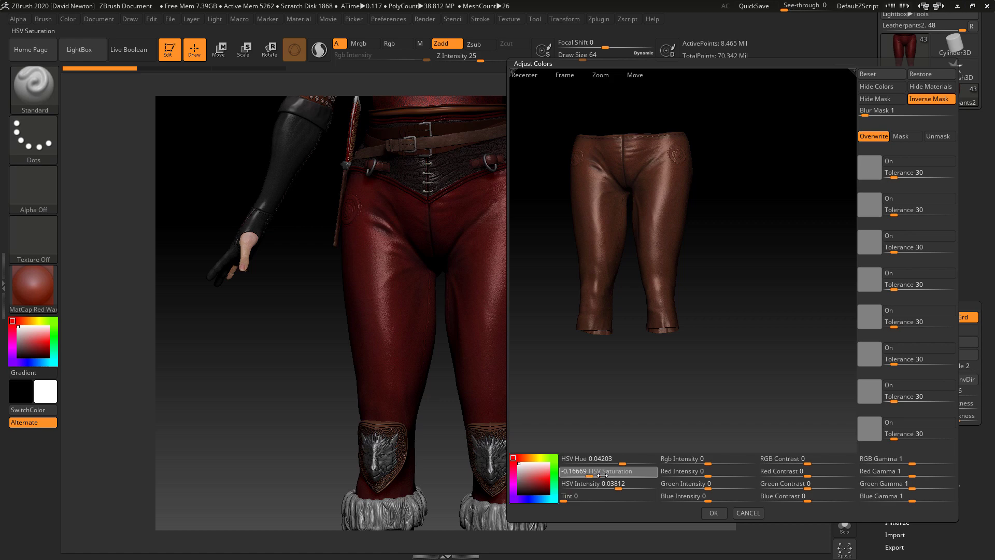
click(603, 475)
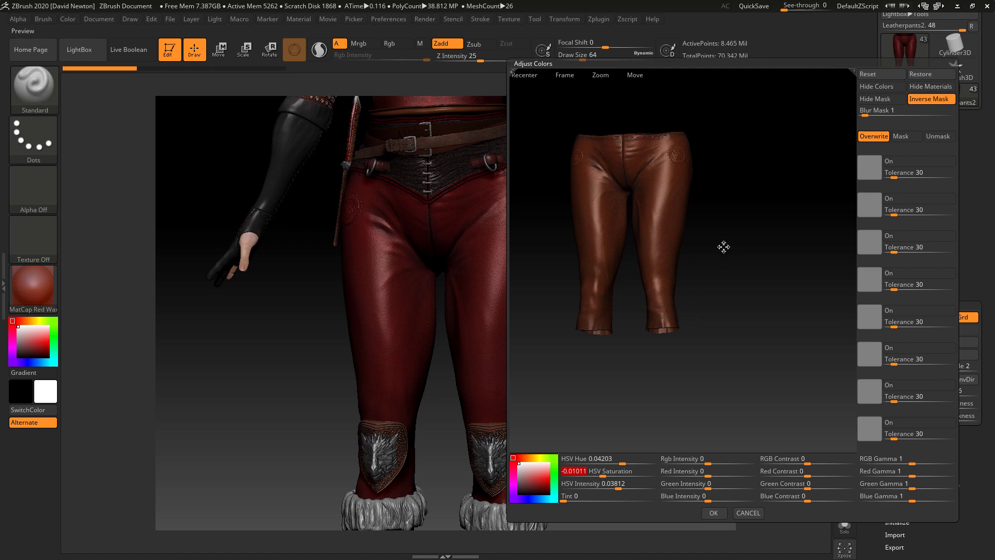
click(714, 513)
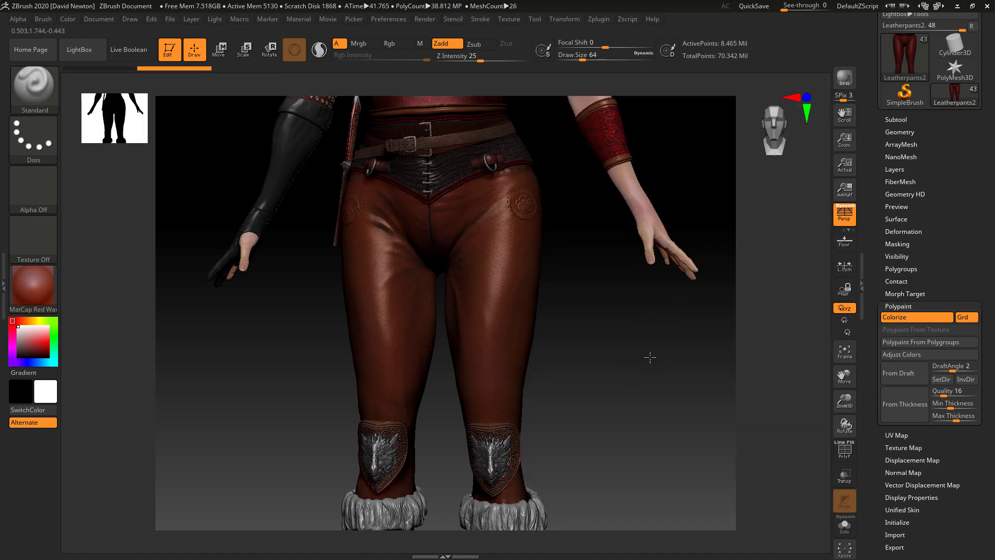
- Make the red patterned bracer on the upper arm the active subtool
drag(649, 356, 615, 394)
drag(618, 428, 596, 546)
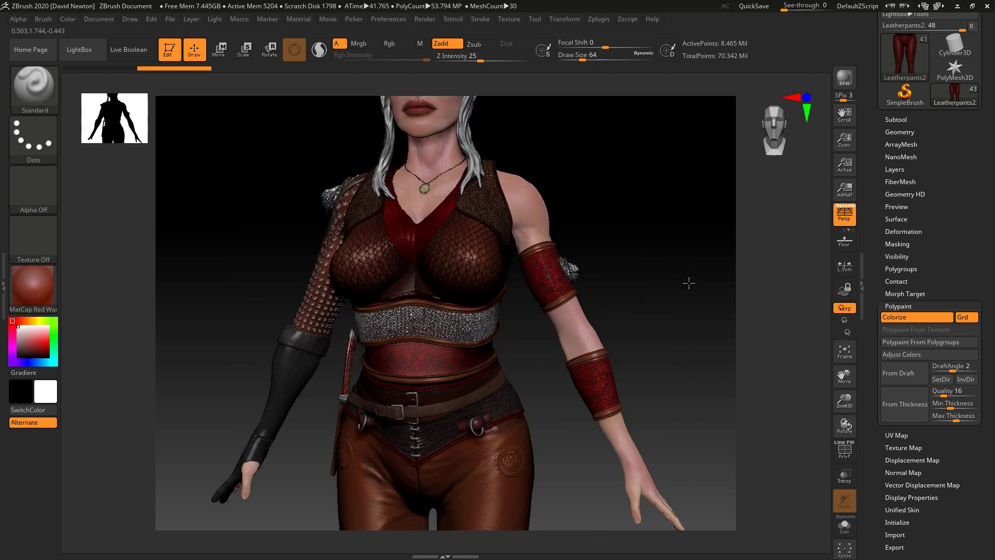
alt+drag(697, 290, 708, 341)
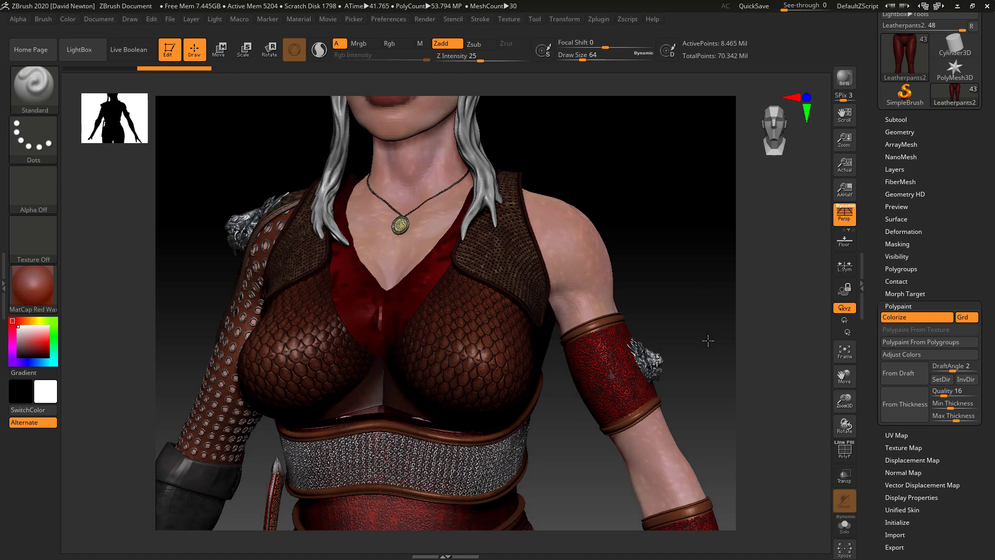
alt+click(602, 366)
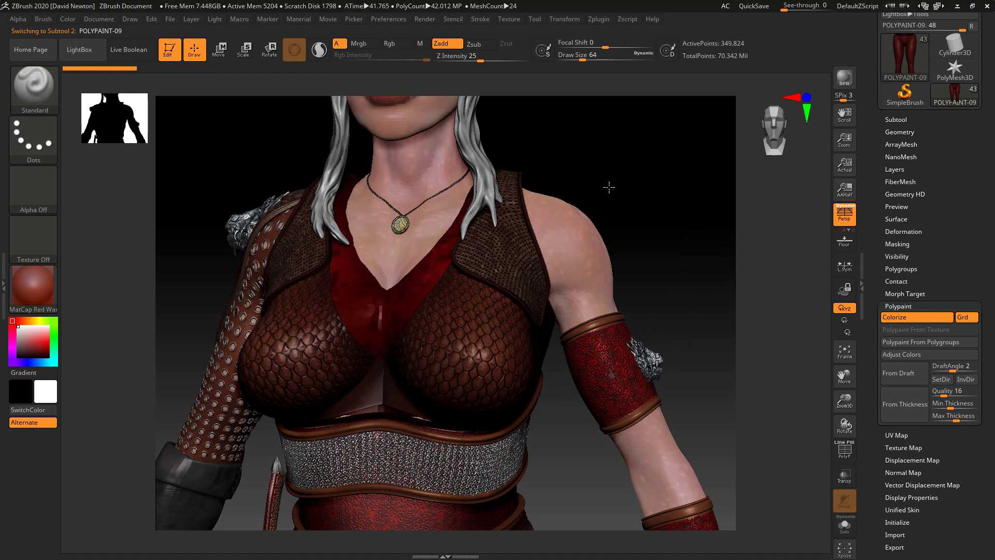
alt+drag(610, 188, 610, 187)
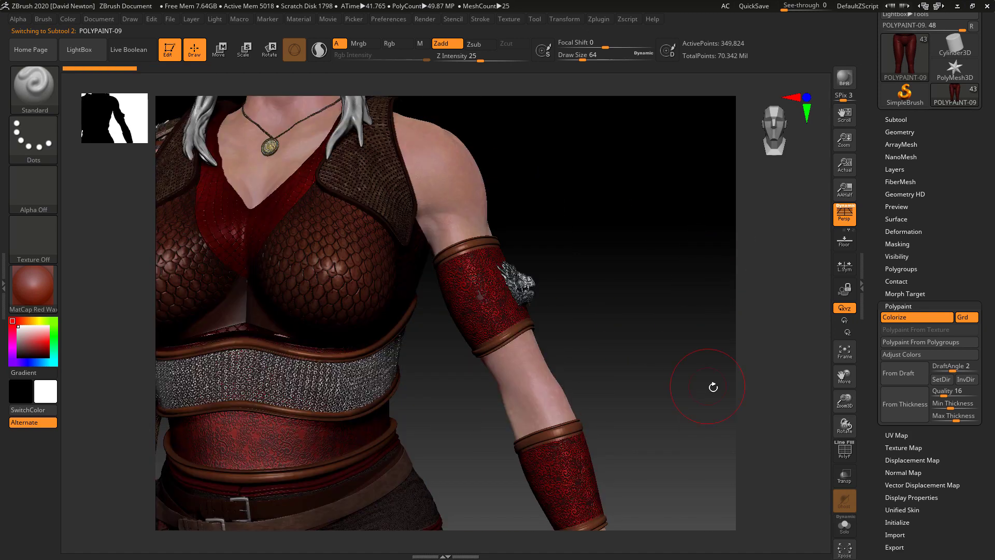
- Open Adjust Colors for the arm bracers and enlarge the upper bracer in the preview
click(903, 355)
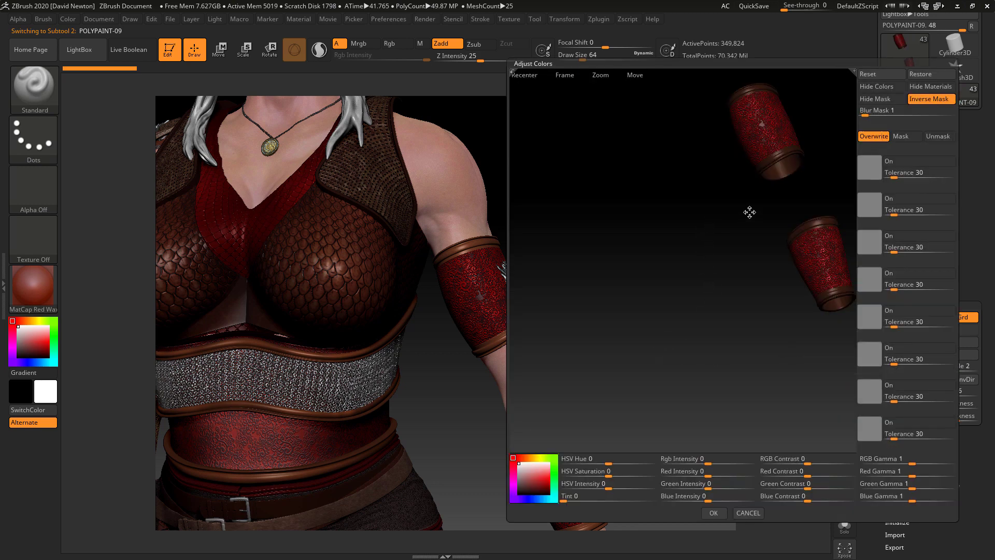
drag(752, 211, 663, 259)
drag(723, 234, 742, 313)
alt+drag(673, 235, 613, 186)
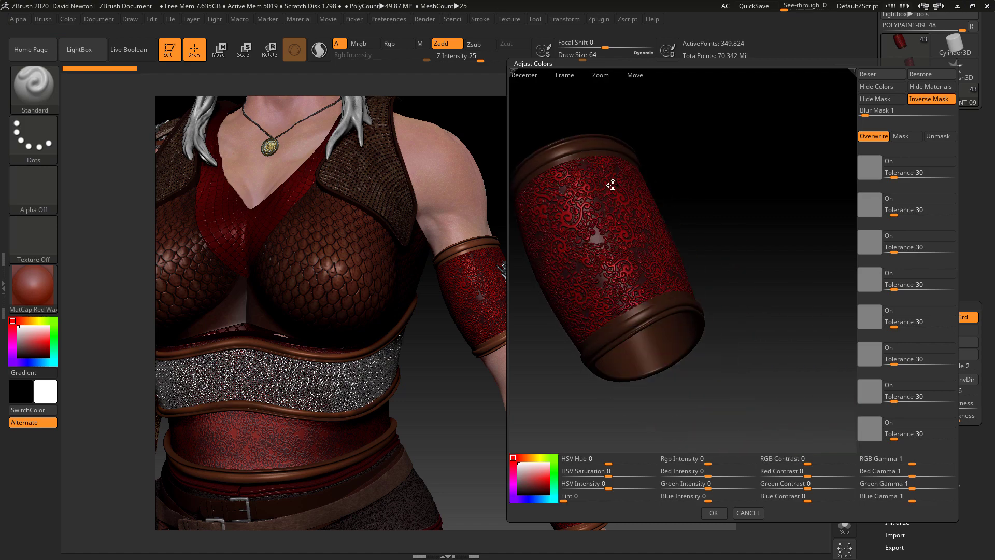
scroll(760, 228, up, 3)
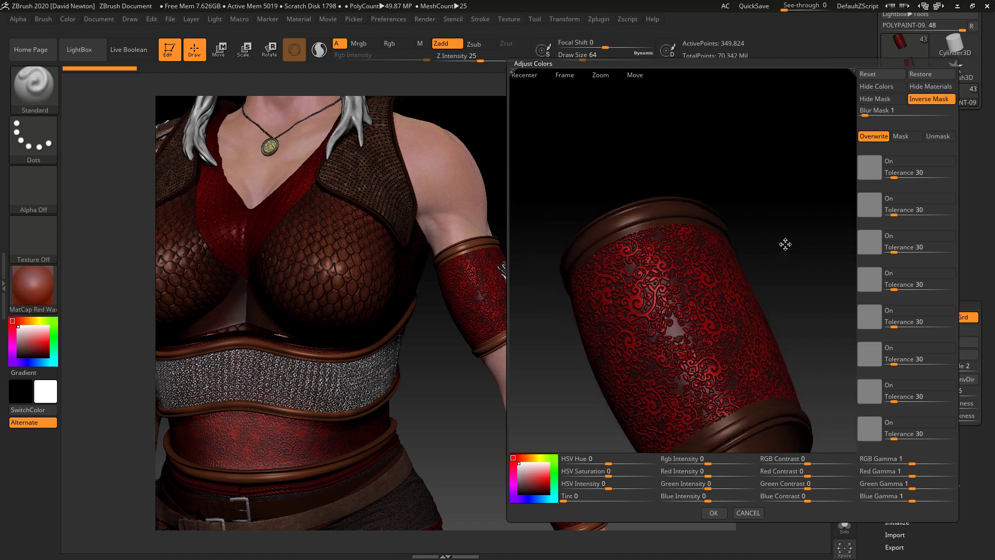
drag(786, 244, 708, 352)
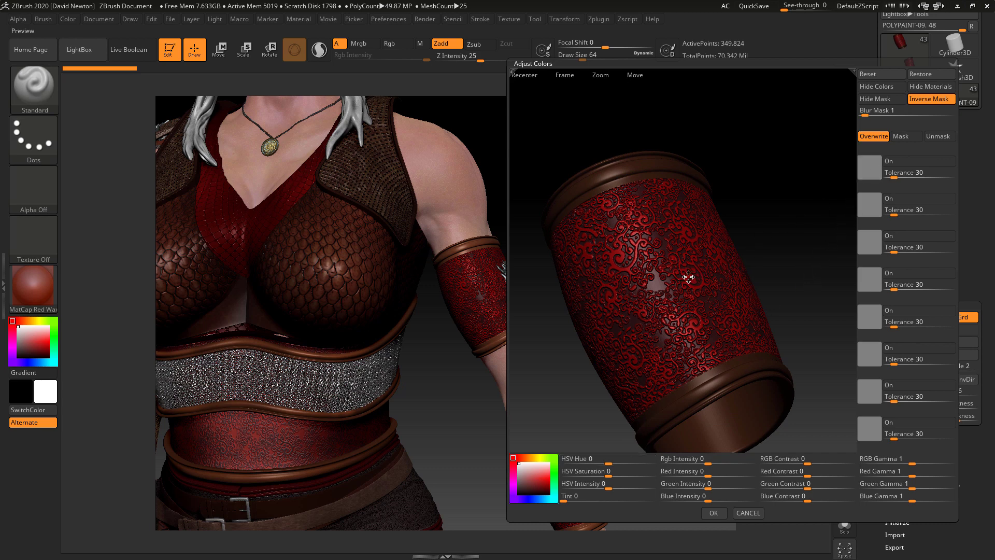
click(867, 167)
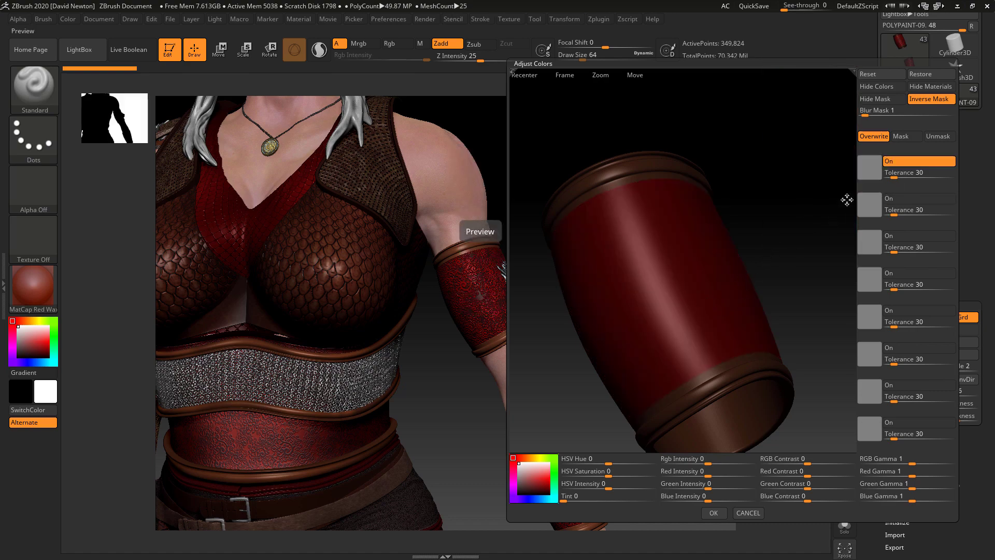
key(ctrl)
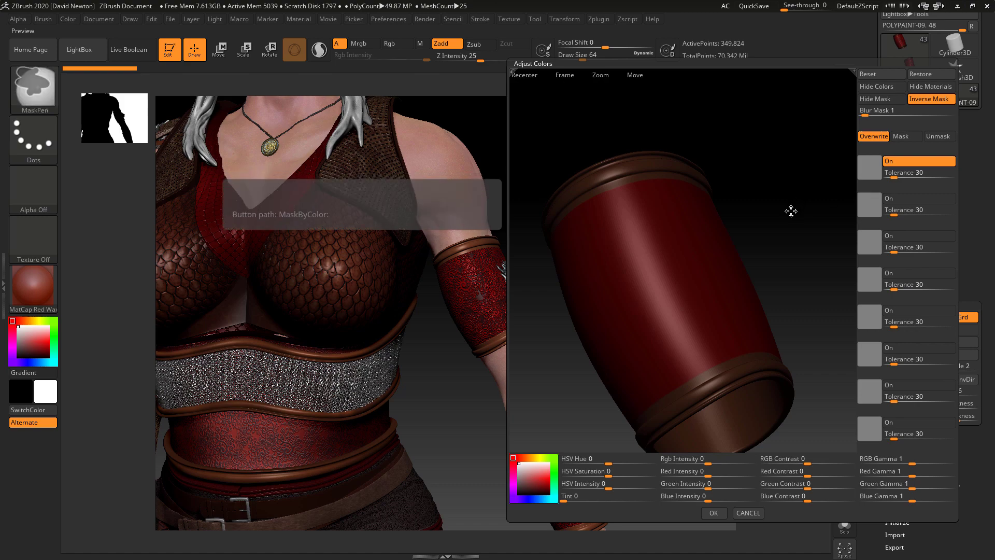
click(902, 161)
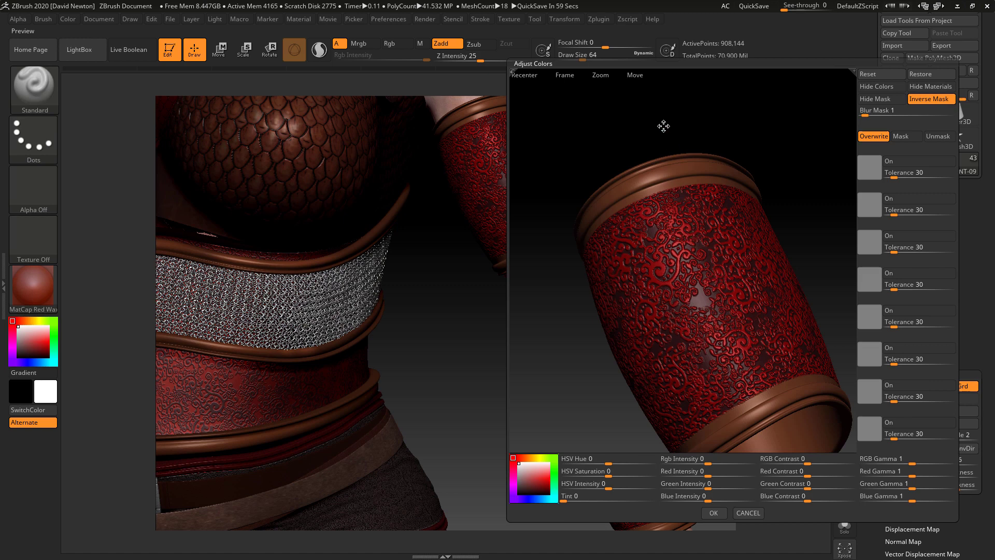
- Sample the red of the bracer's swirl pattern as the first mask color
drag(662, 125, 664, 128)
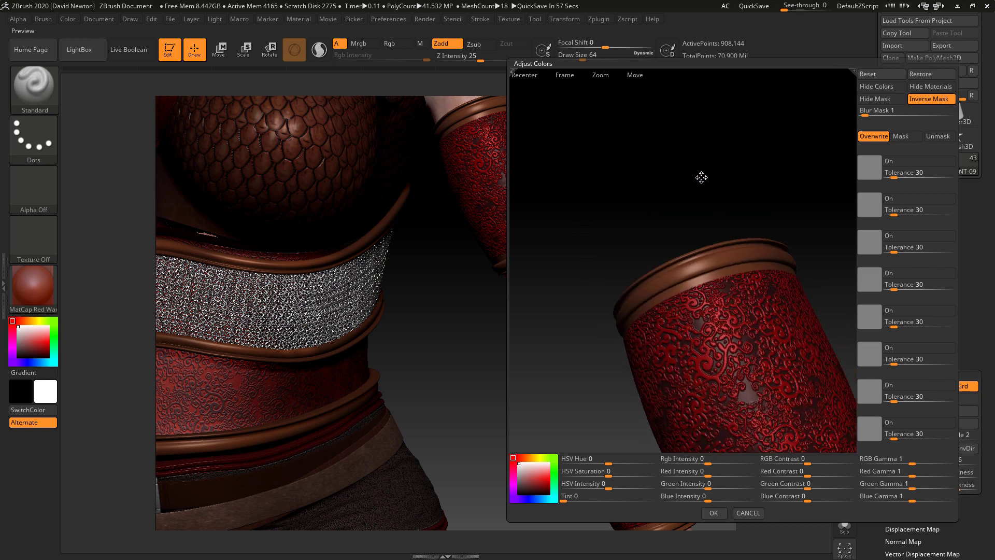
drag(702, 175, 791, 151)
drag(867, 166, 635, 294)
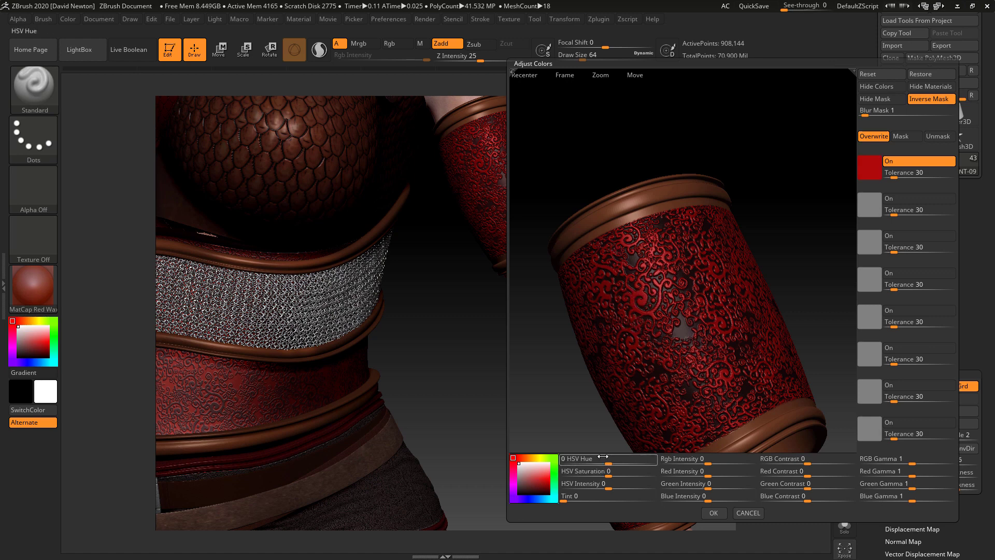
- Try an HSV Hue shift of 0.00926 on the bracer, and reset HSV Hue to 0
mouse_move(609, 463)
mouse_down()
mouse_move(636, 462)
mouse_move(621, 458)
mouse_up()
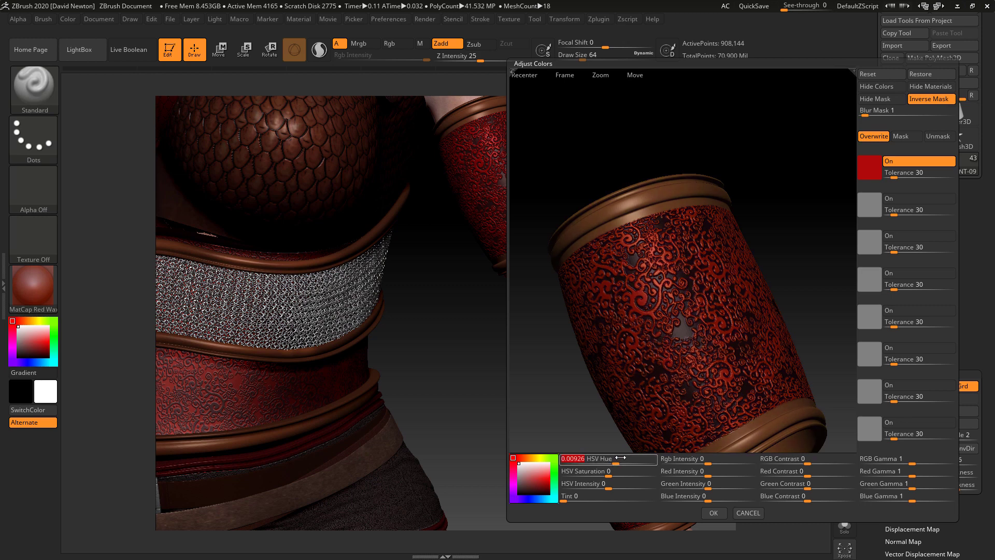
text(0)
key(Return)
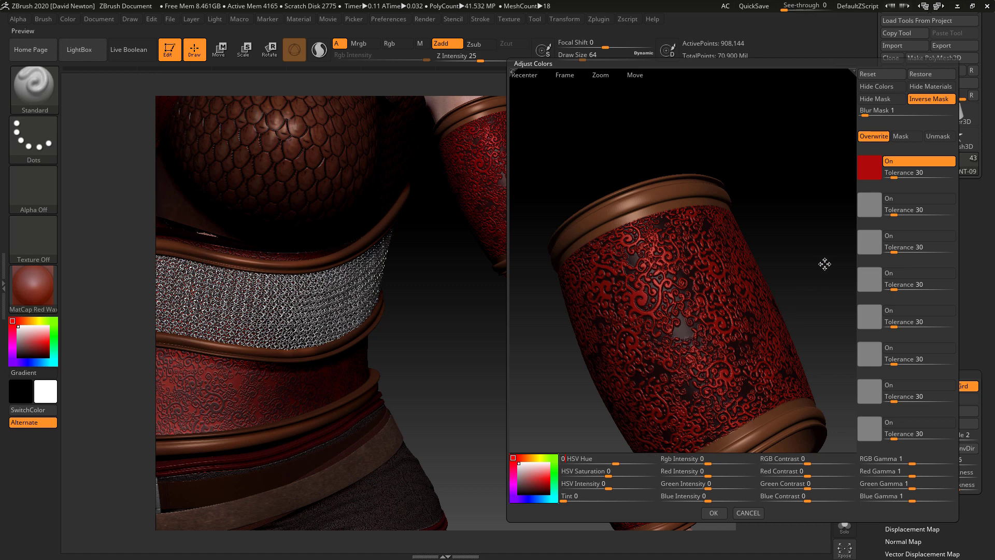
- Sample the bracer's brown trim as the second mask color and raise its Tolerance to 202
drag(860, 212, 660, 196)
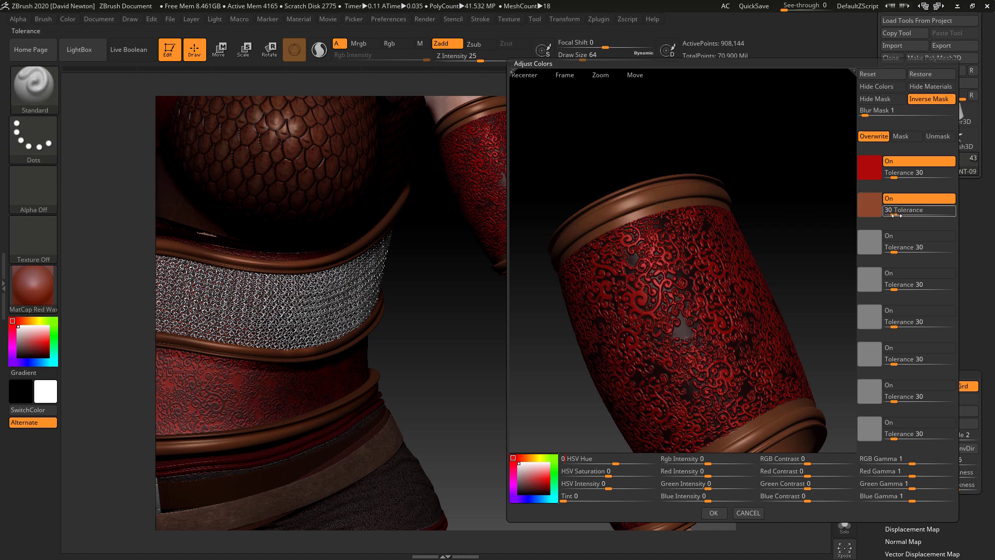
drag(892, 212, 954, 210)
drag(889, 209, 938, 210)
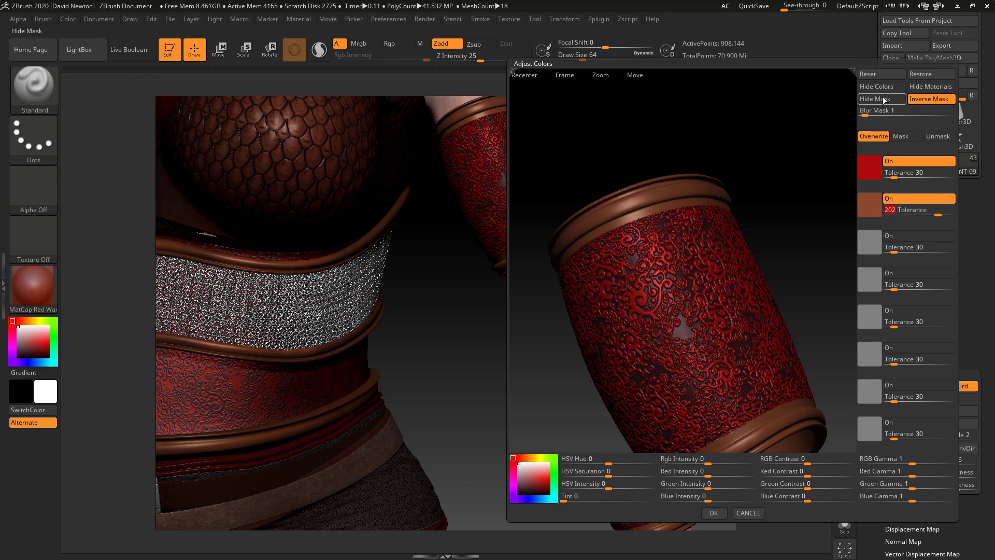
- Try shifting HSV Hue to 0.20043 with Inverse Mask and the second mask color turned off
click(918, 100)
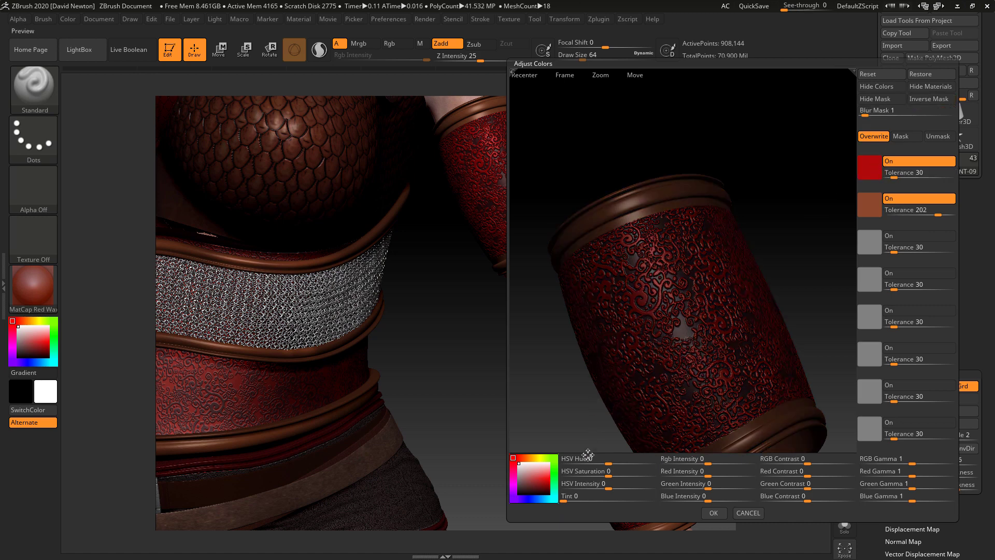
mouse_move(608, 462)
mouse_down()
mouse_move(652, 460)
mouse_move(594, 453)
mouse_move(626, 454)
mouse_move(612, 452)
mouse_up()
click(898, 197)
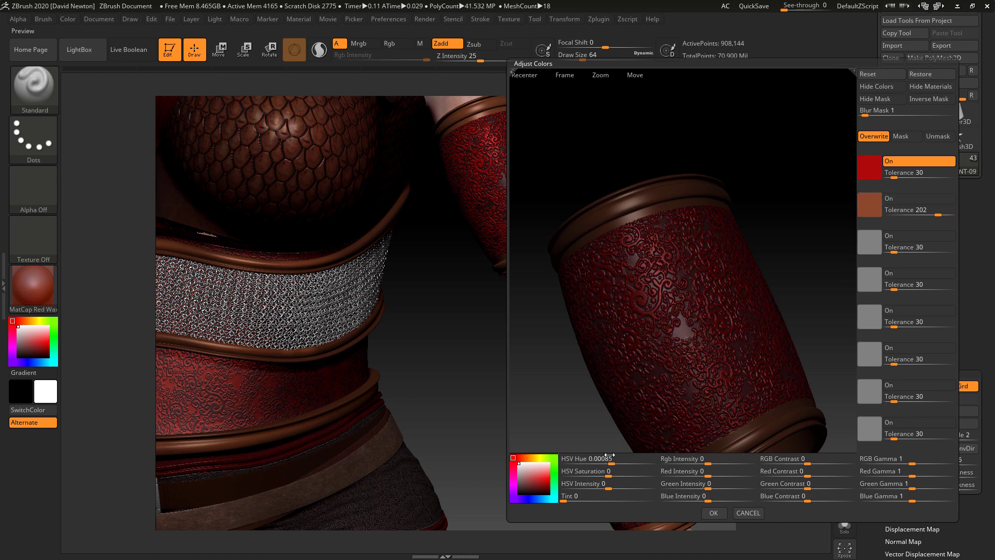
mouse_move(617, 460)
mouse_down()
mouse_move(654, 456)
mouse_move(635, 454)
mouse_up()
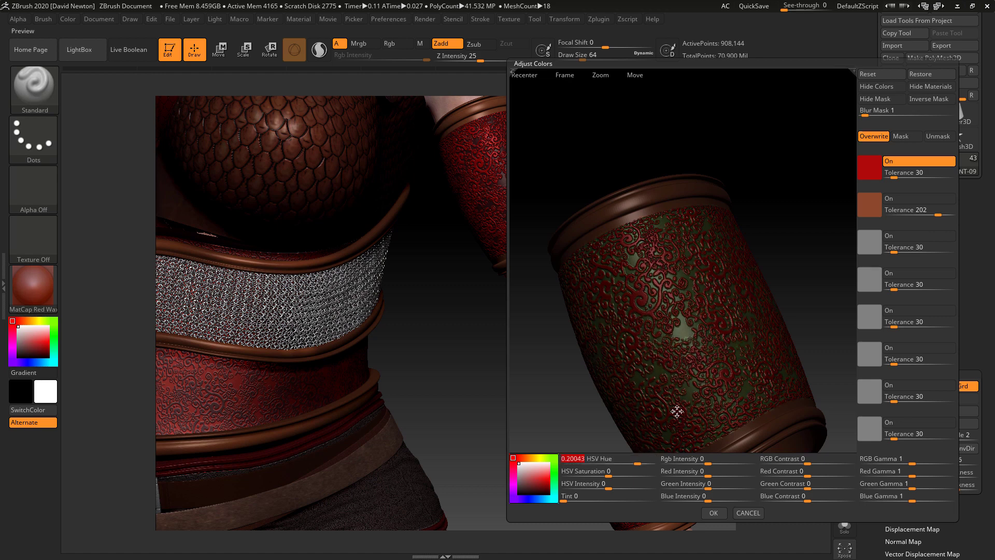
- Turn Inverse Mask on and set the bracer's HSV Hue to 0.04917
click(934, 101)
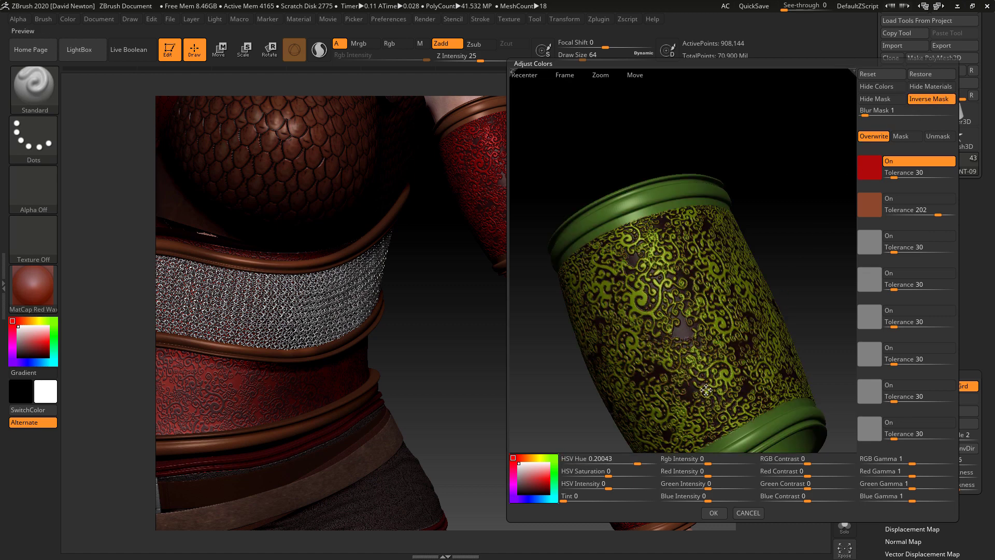
mouse_move(637, 465)
mouse_down()
mouse_move(580, 460)
mouse_move(623, 459)
mouse_up()
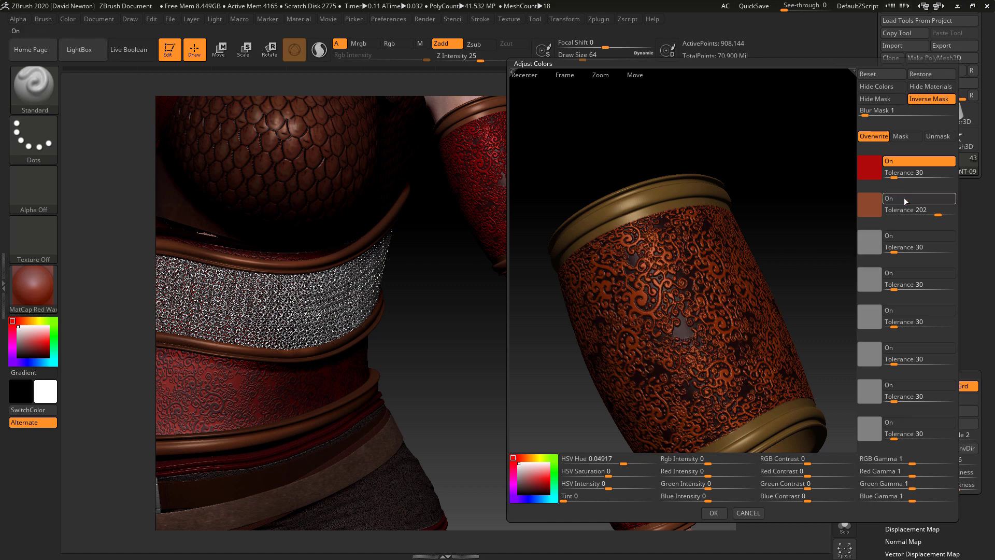
- Try Mask mode with the second mask color turned on and its Tolerance lowered to 83
click(906, 137)
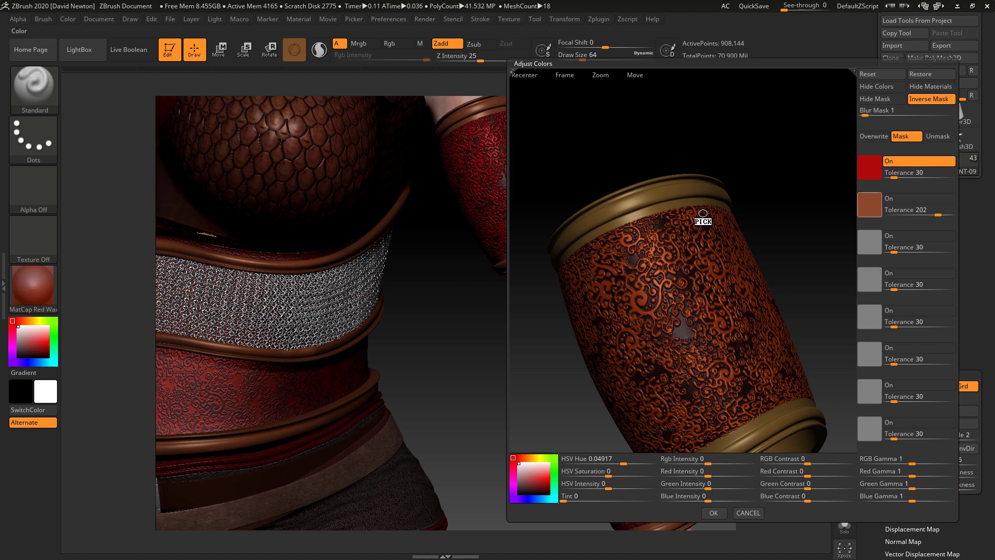
click(646, 201)
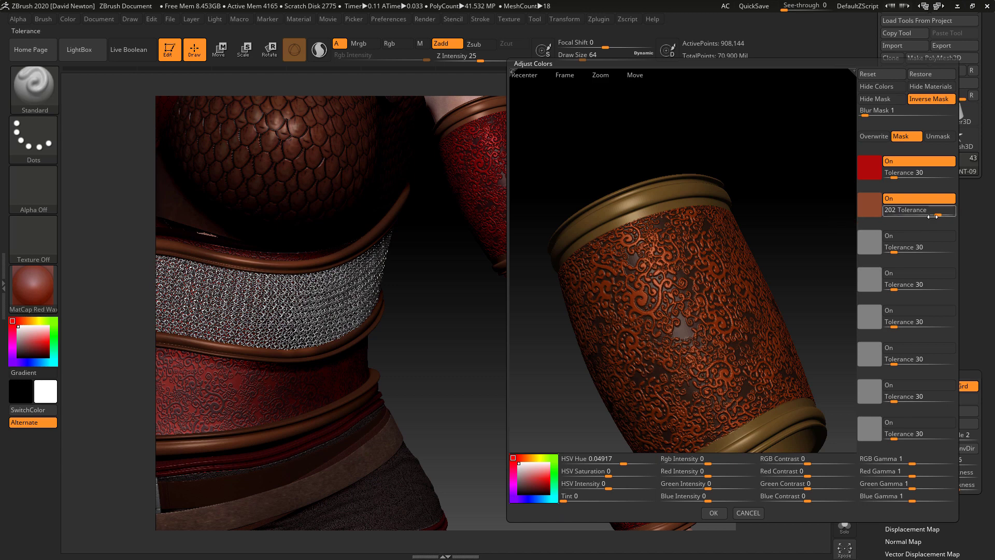
drag(933, 215, 902, 211)
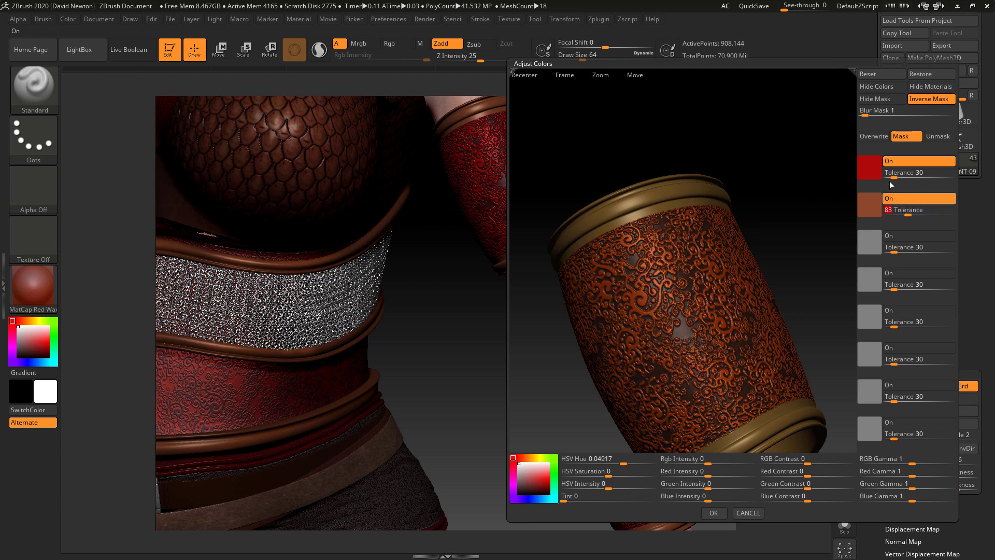
- Reset the color adjustments and sample the bracer's dark base as the first mask color in Mask mode
click(881, 75)
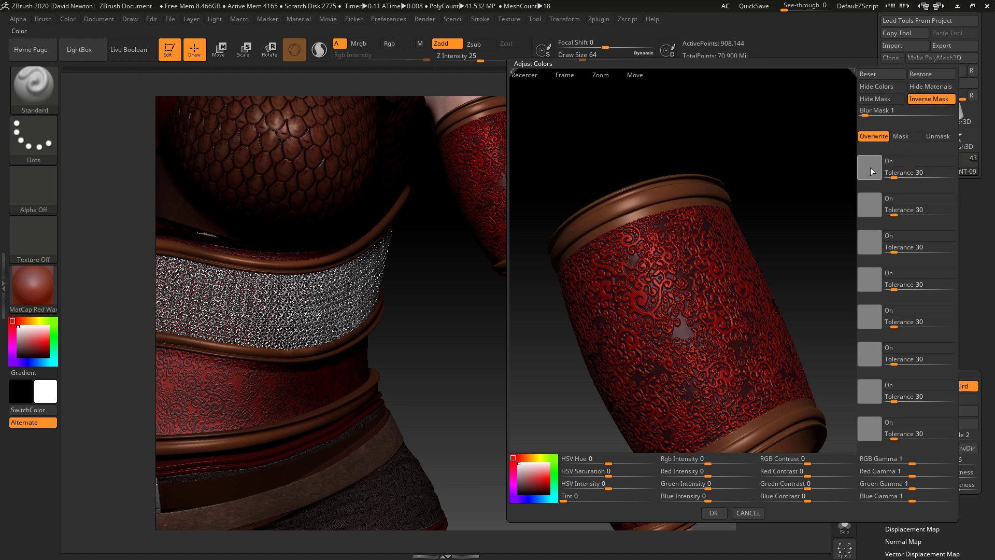
click(907, 137)
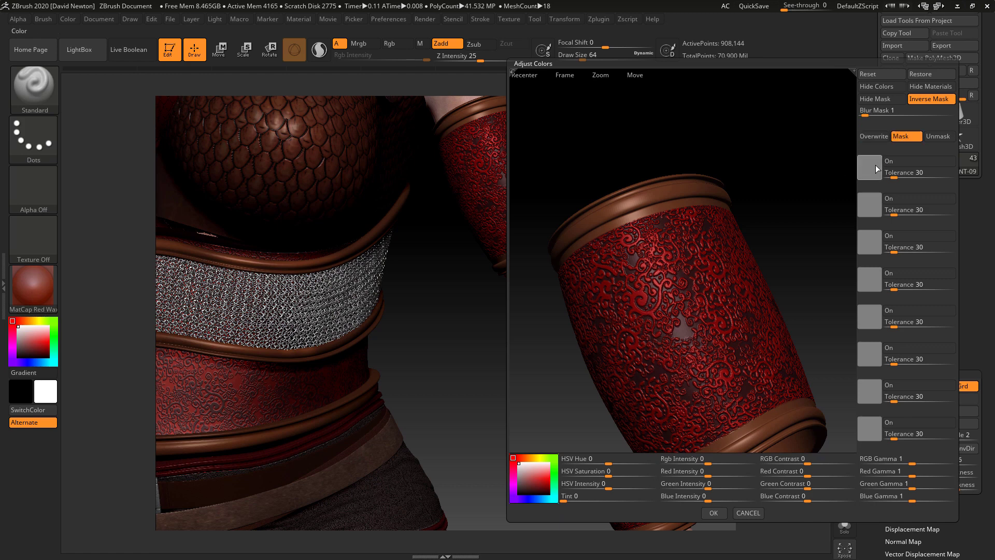
mouse_move(876, 165)
mouse_down()
mouse_move(647, 202)
mouse_move(667, 289)
mouse_move(631, 304)
mouse_move(641, 294)
mouse_move(686, 328)
mouse_up()
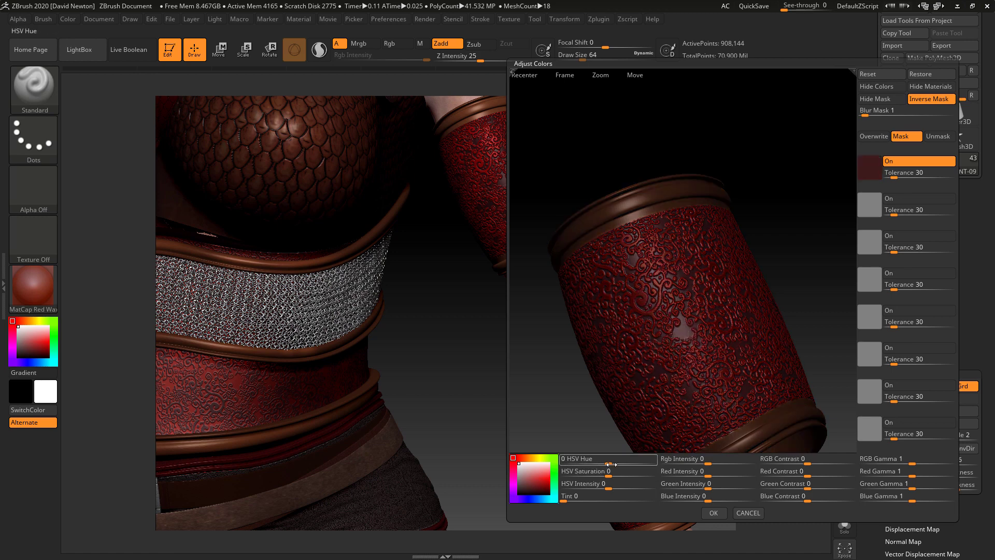
- Lower the first mask color's Tolerance to 2 and shift HSV Hue to 0.30967
drag(609, 462, 638, 459)
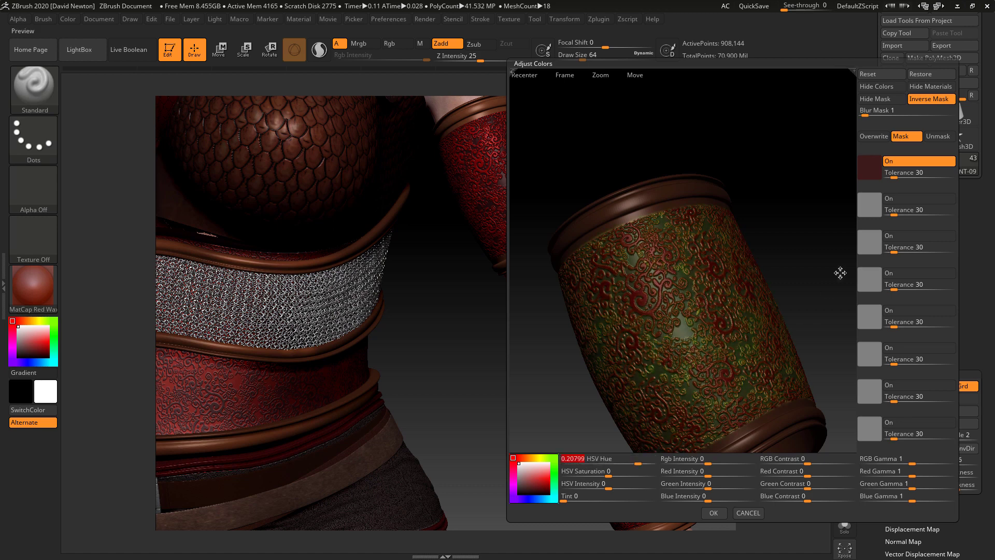
click(893, 177)
text(20)
key(Return)
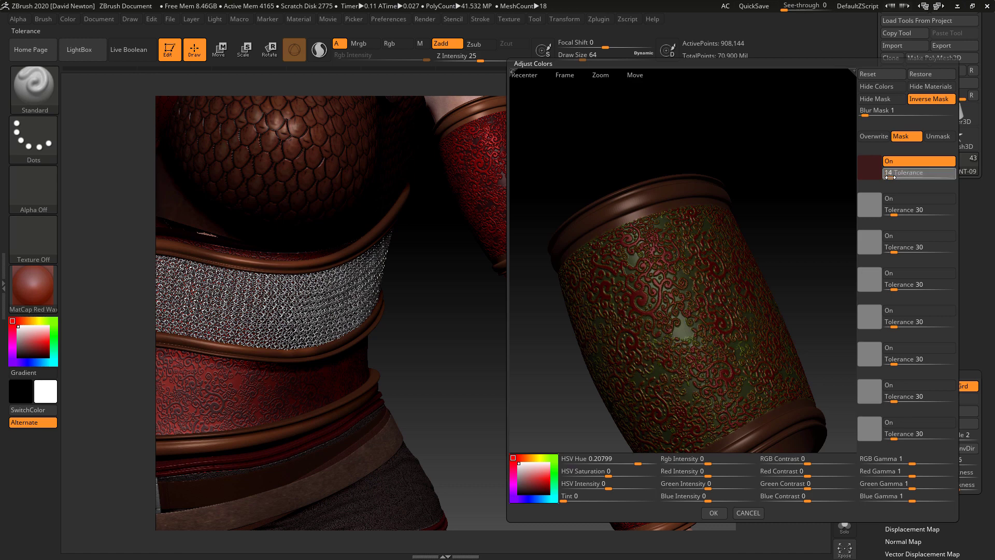
drag(890, 178, 887, 176)
drag(641, 462, 645, 460)
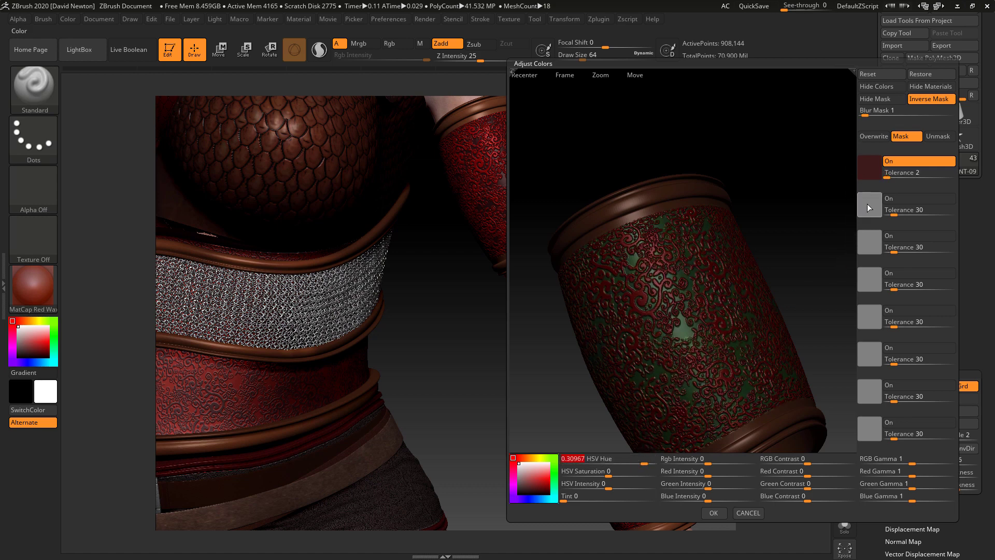
- Sample the bracer's red pattern as the second mask color with Tolerance 14, and set HSV Hue to 0.15141
drag(858, 206, 635, 298)
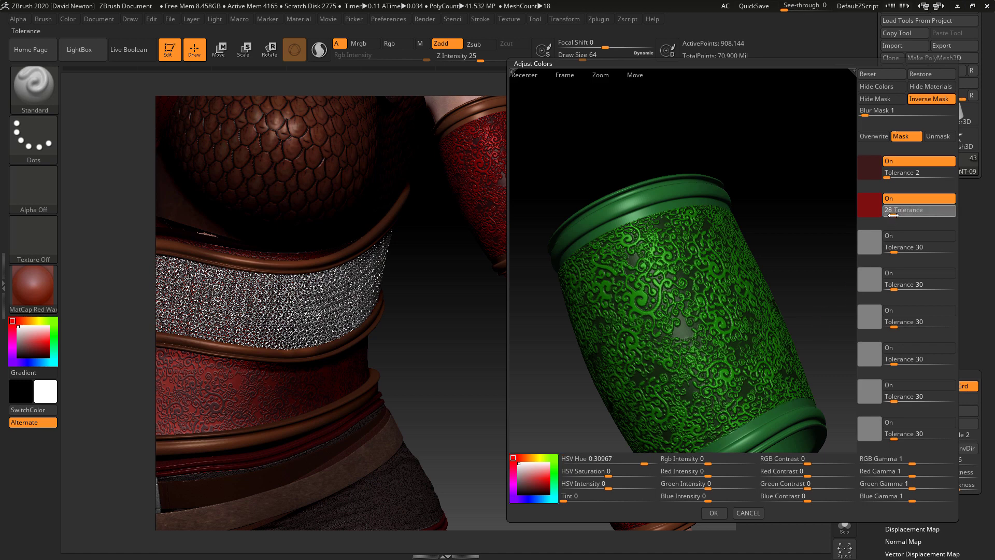
drag(890, 216, 891, 216)
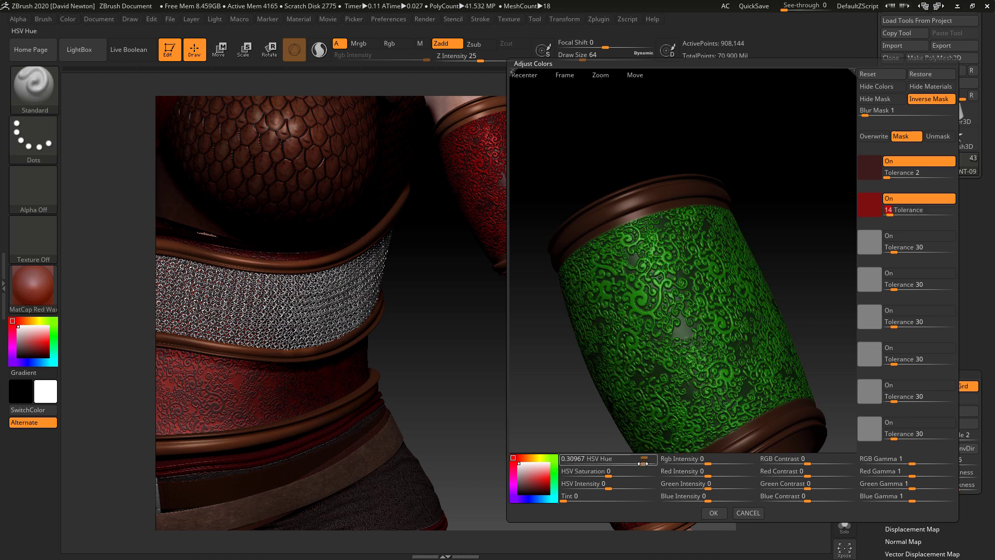
mouse_move(631, 463)
mouse_down()
mouse_move(582, 459)
mouse_move(634, 462)
mouse_up()
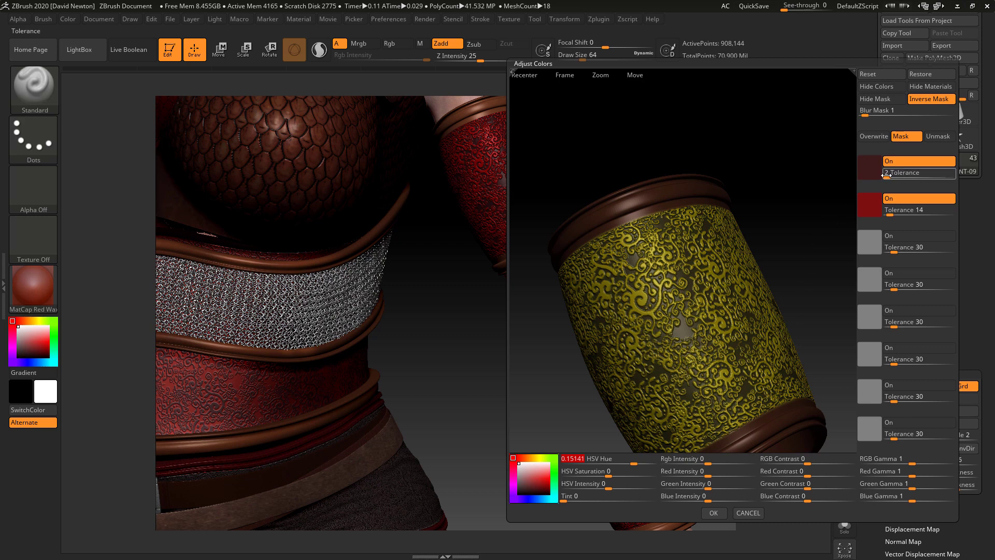
- Turn off the first mask color, switch to Overwrite mode, and apply the color adjustment to the bracers
click(898, 163)
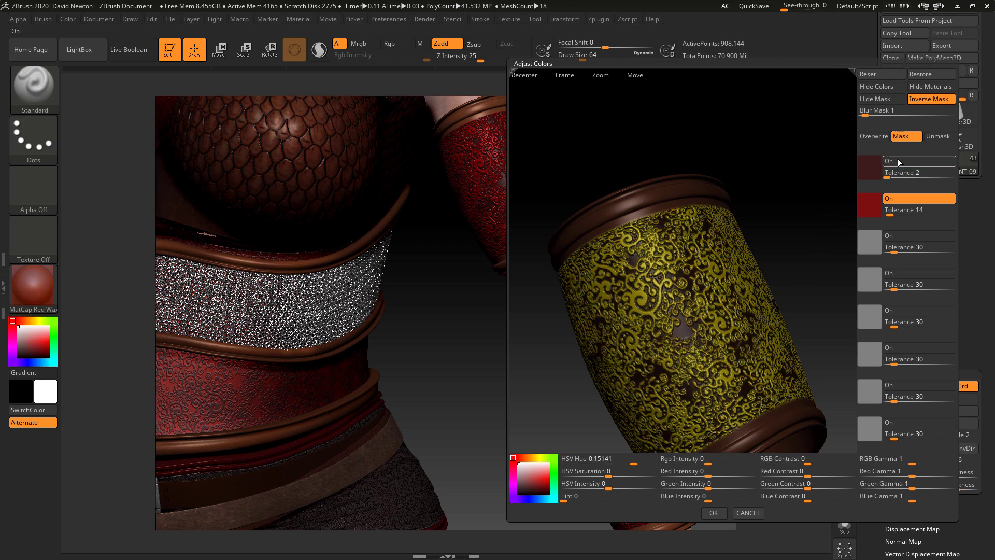
click(899, 162)
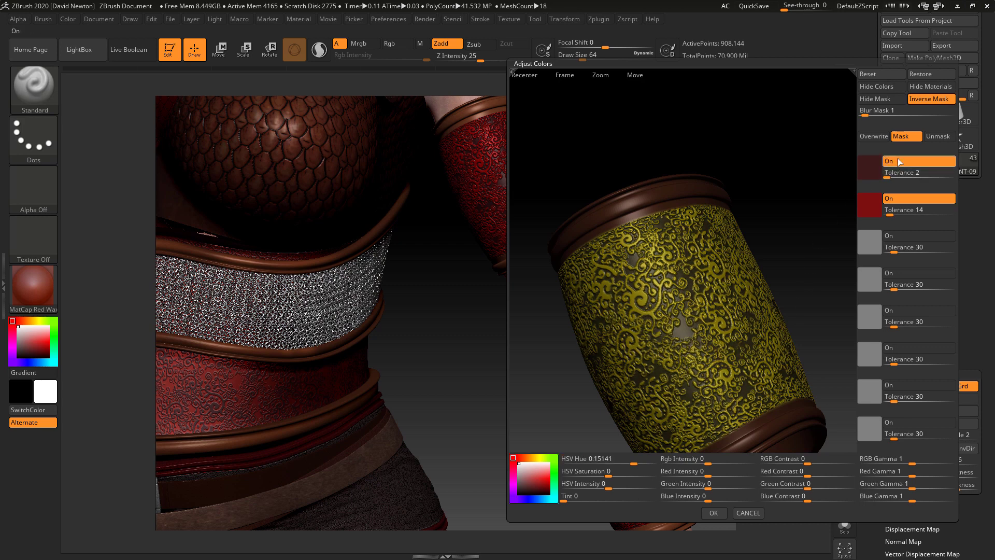
click(899, 161)
click(884, 137)
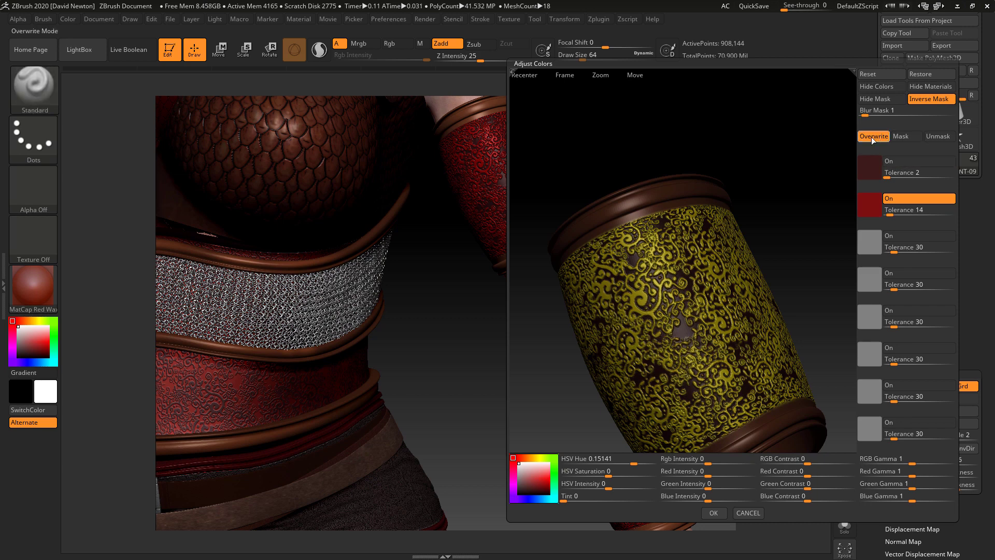
click(716, 513)
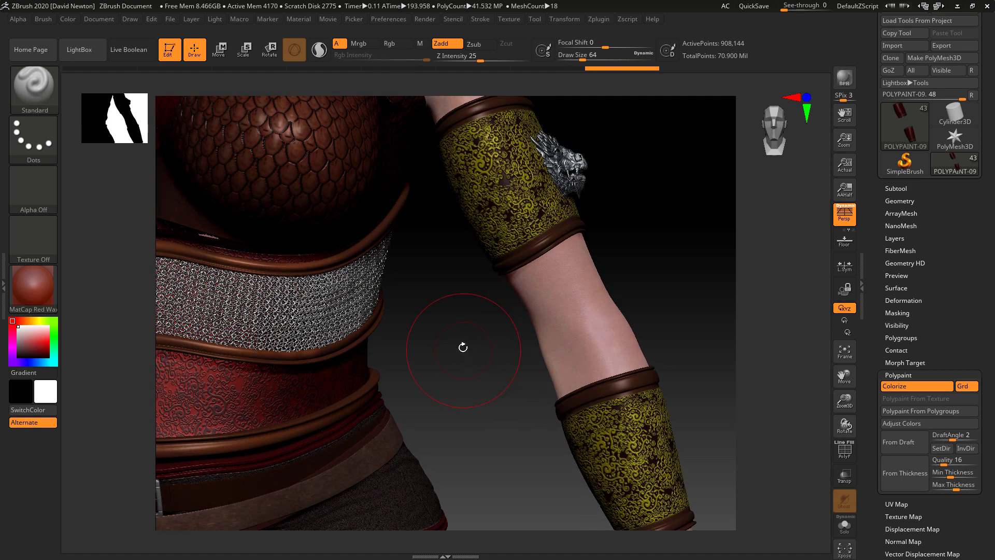
- Select the head subtool and open Adjust Colors with the face enlarged in the preview
alt+drag(463, 347, 572, 474)
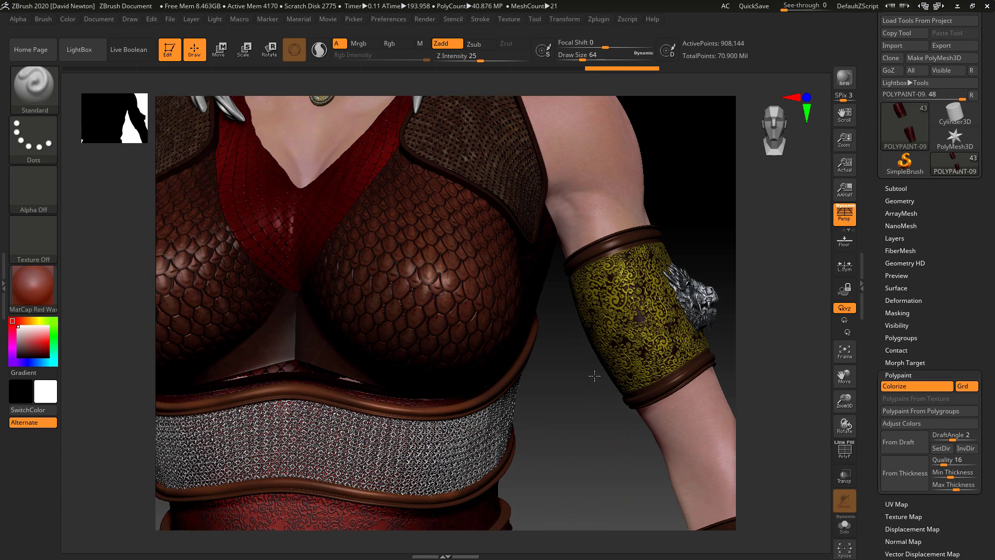
alt+drag(594, 376, 579, 359)
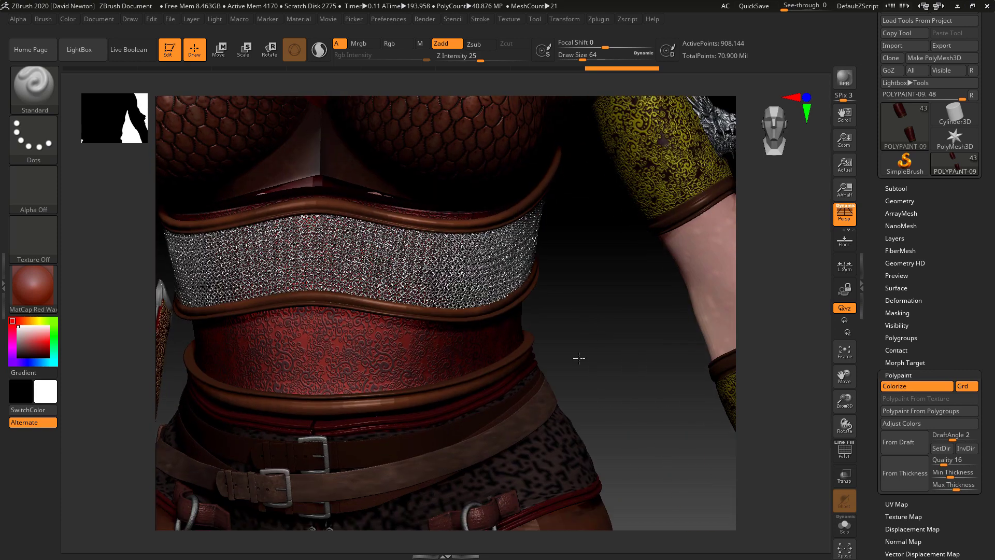
alt+drag(548, 423, 464, 547)
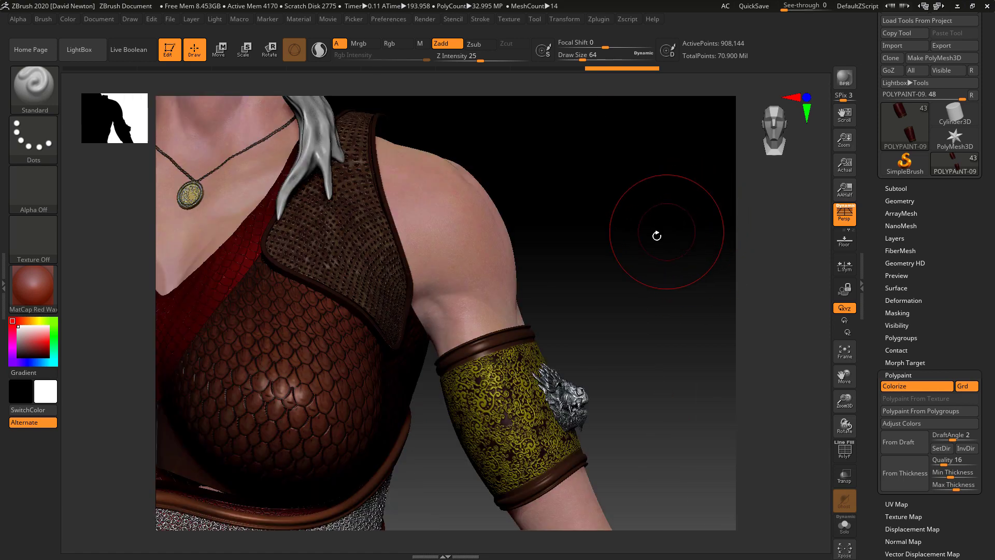
mouse_move(615, 214)
mouse_down()
mouse_move(733, 382)
mouse_move(752, 439)
mouse_up()
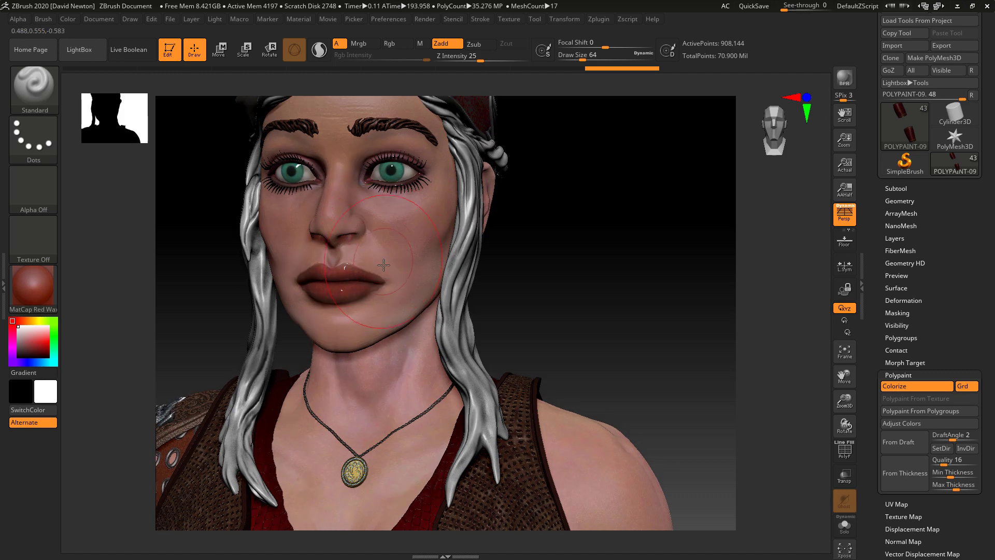
alt+click(386, 254)
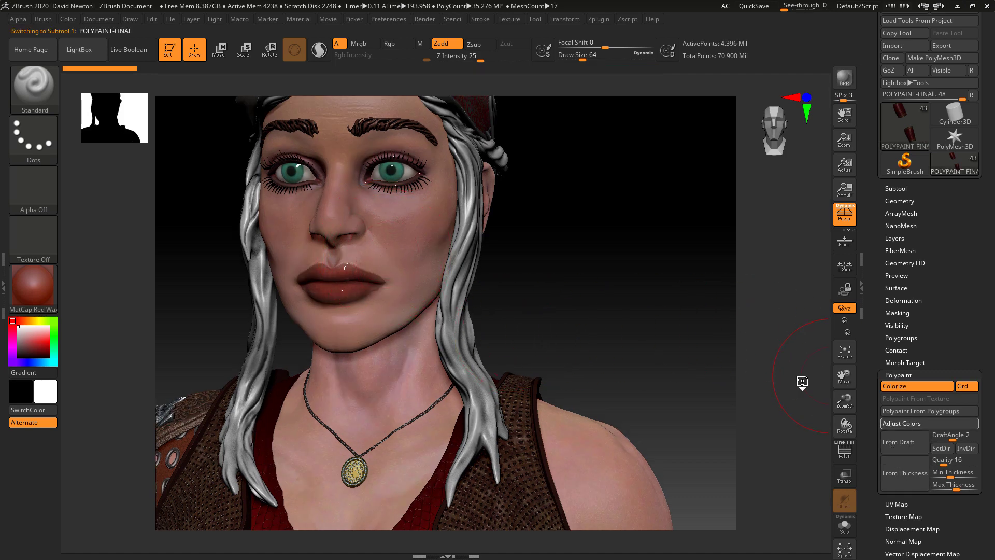
drag(702, 260, 804, 440)
drag(611, 185, 749, 311)
drag(664, 228, 816, 384)
drag(739, 311, 682, 266)
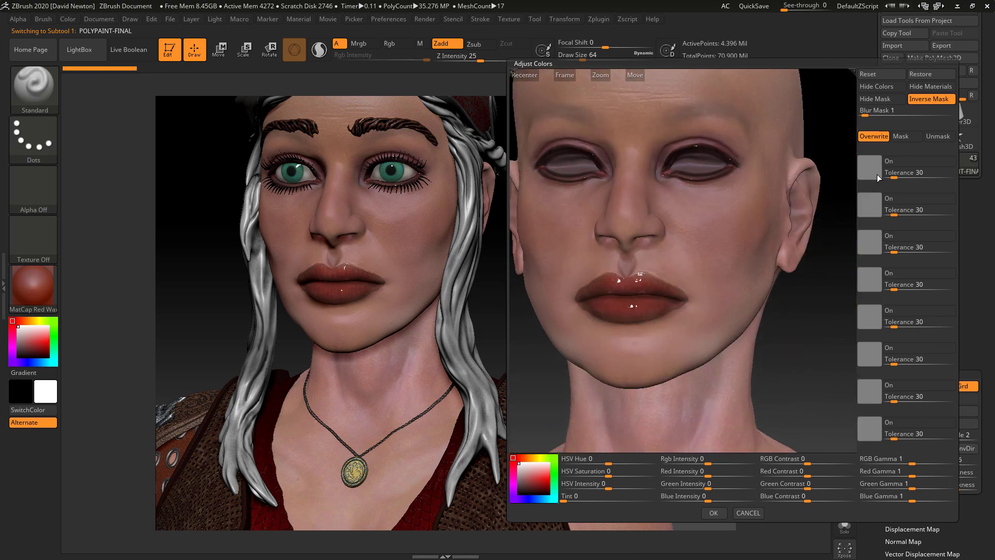
- Try sampling the lips as the first mask color with Tolerance 7, comparing Mask and Overwrite modes
drag(878, 177, 613, 282)
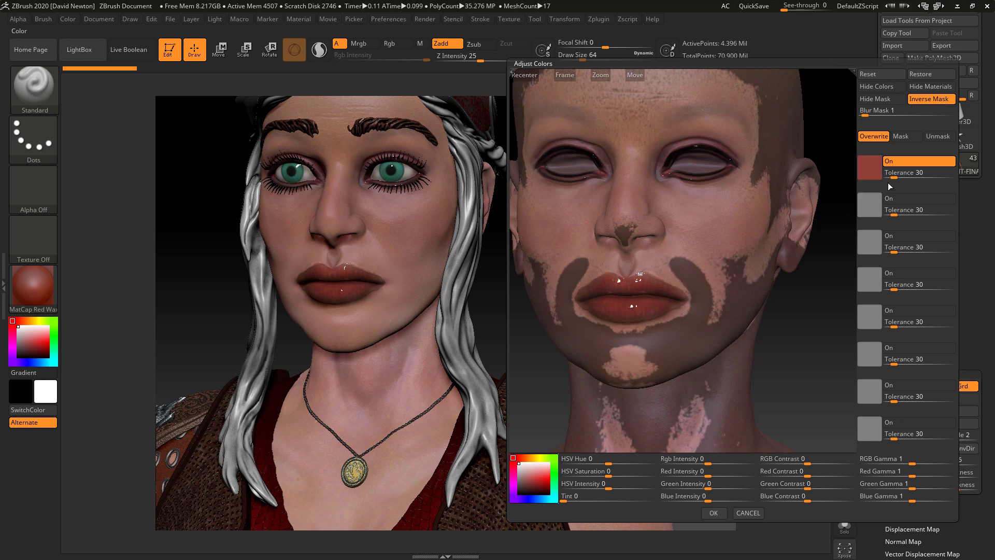
drag(894, 178, 887, 178)
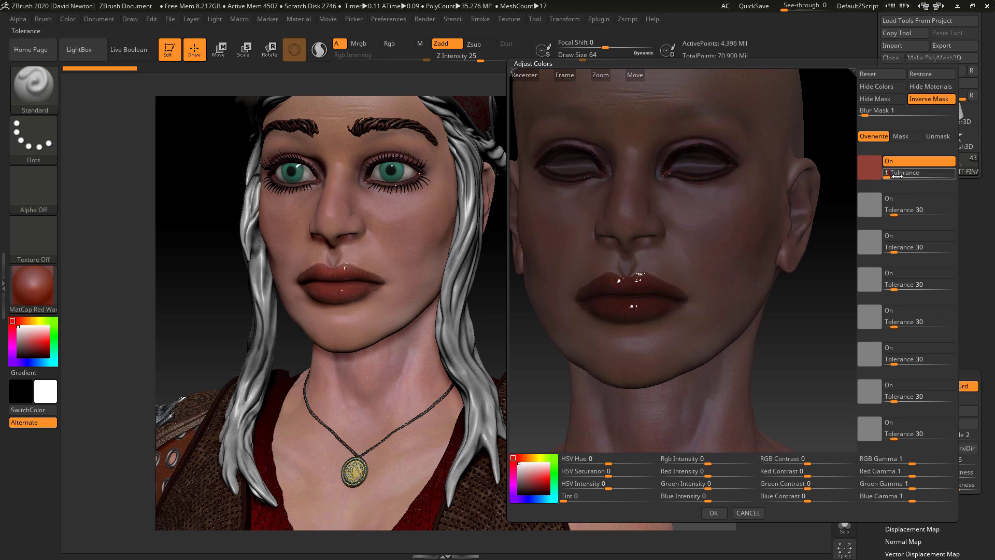
key(Return)
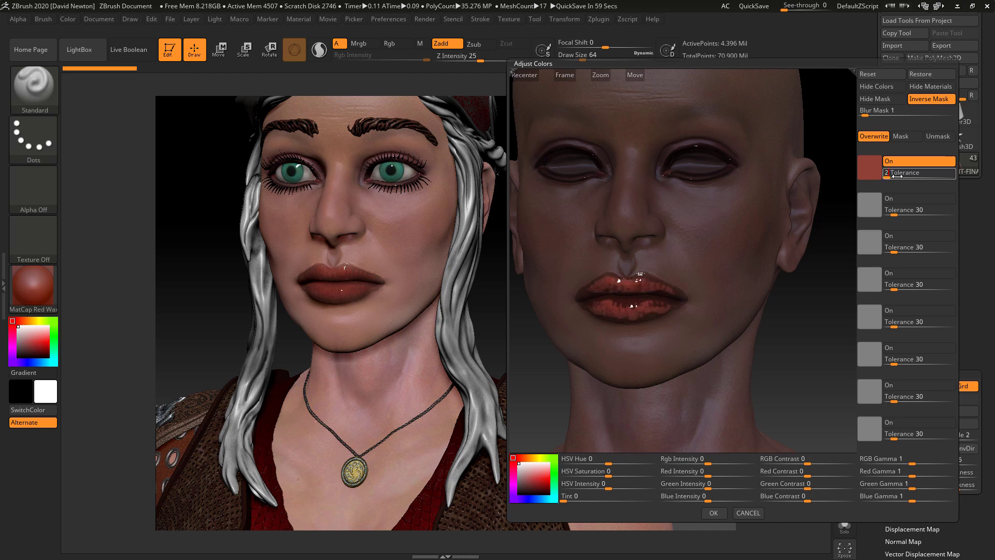
click(897, 176)
text(4)
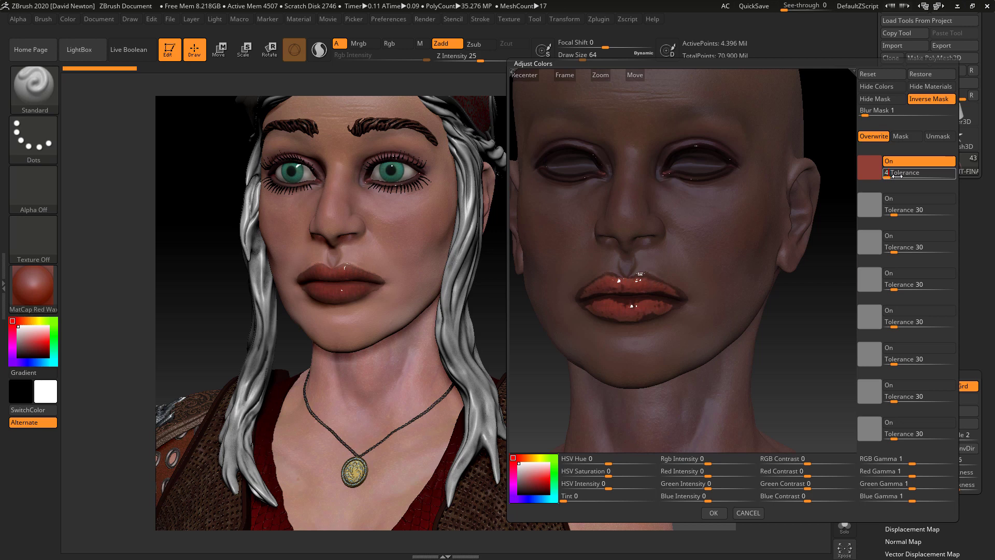
click(897, 176)
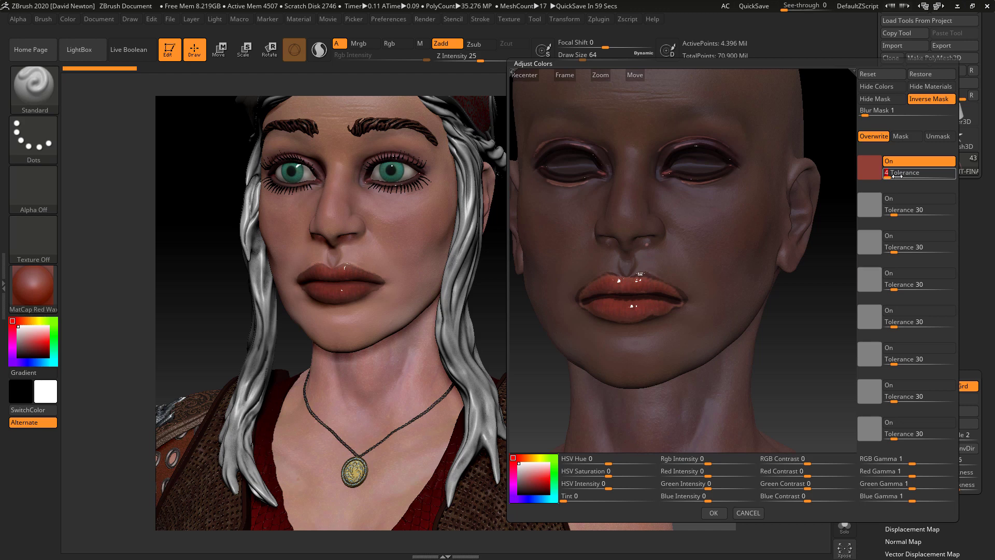
click(897, 176)
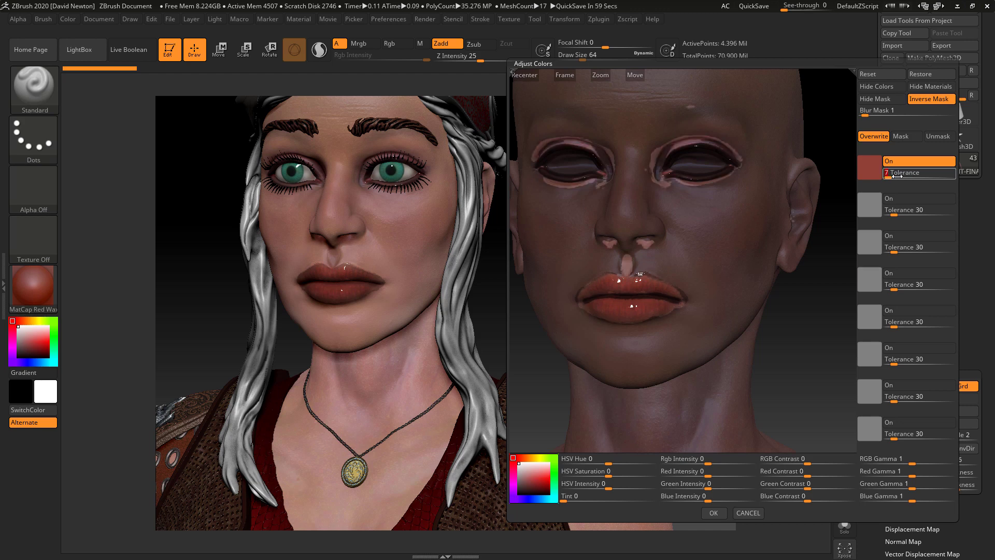
click(907, 137)
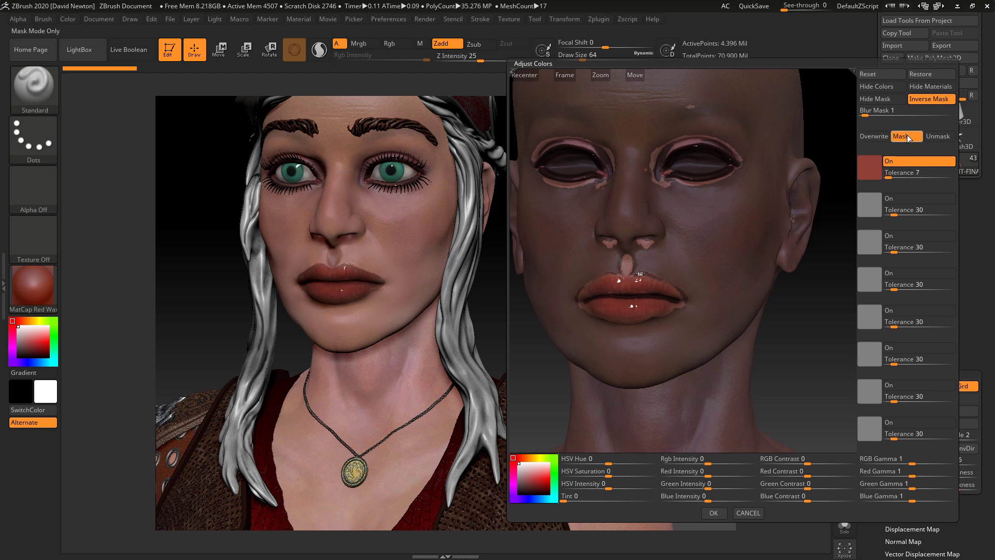
click(875, 137)
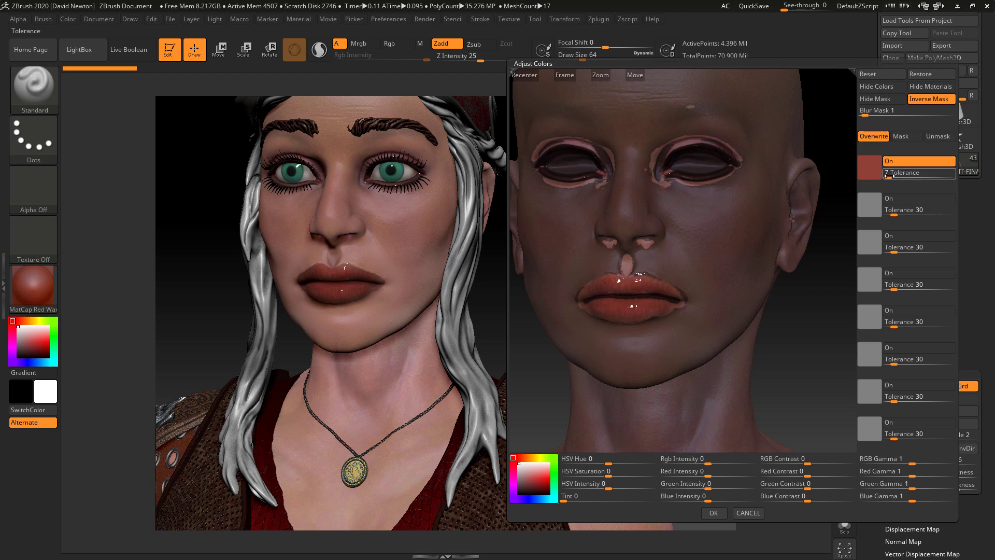
- Resample a darker red from between the lips as the first mask color and set its Tolerance to 45
drag(888, 178, 631, 307)
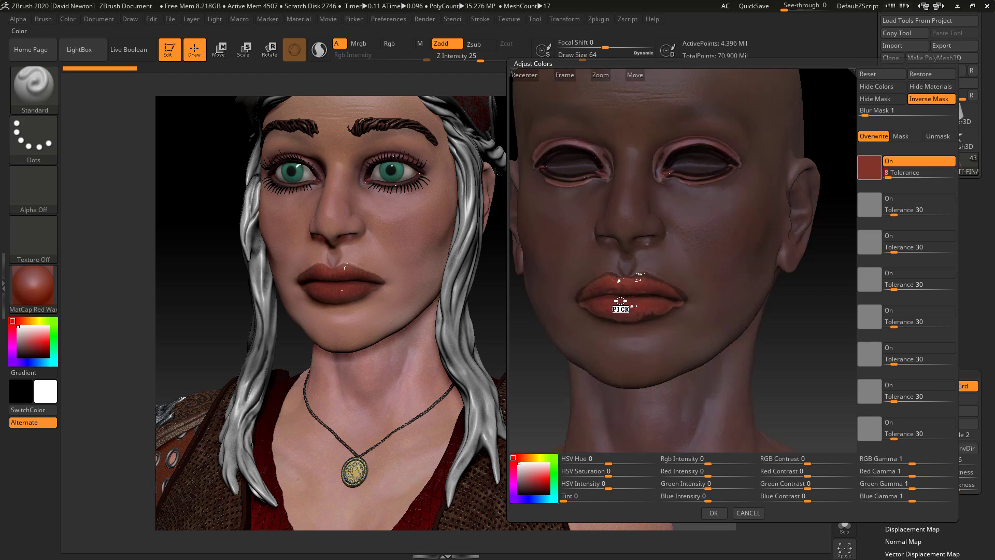
click(625, 297)
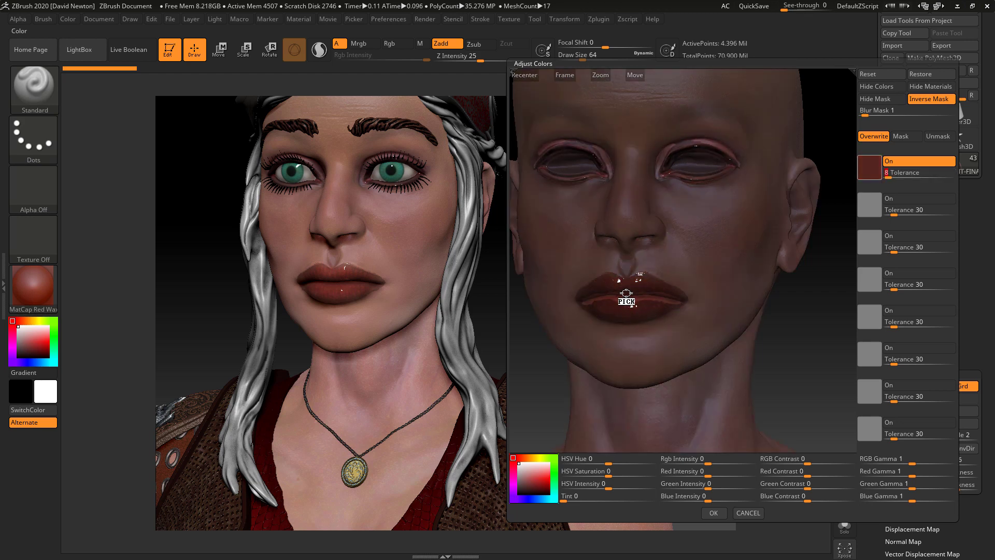
click(626, 297)
click(627, 297)
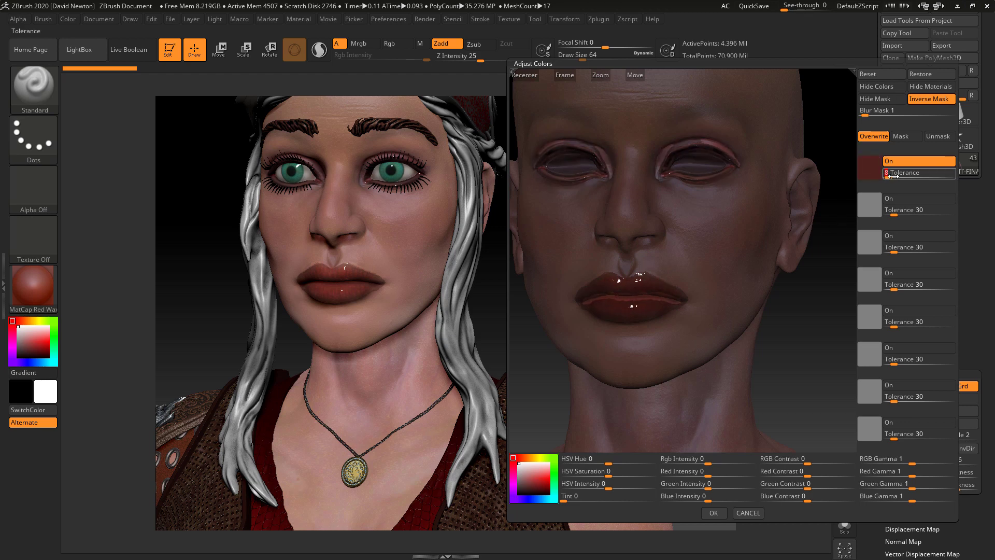
drag(890, 177, 898, 176)
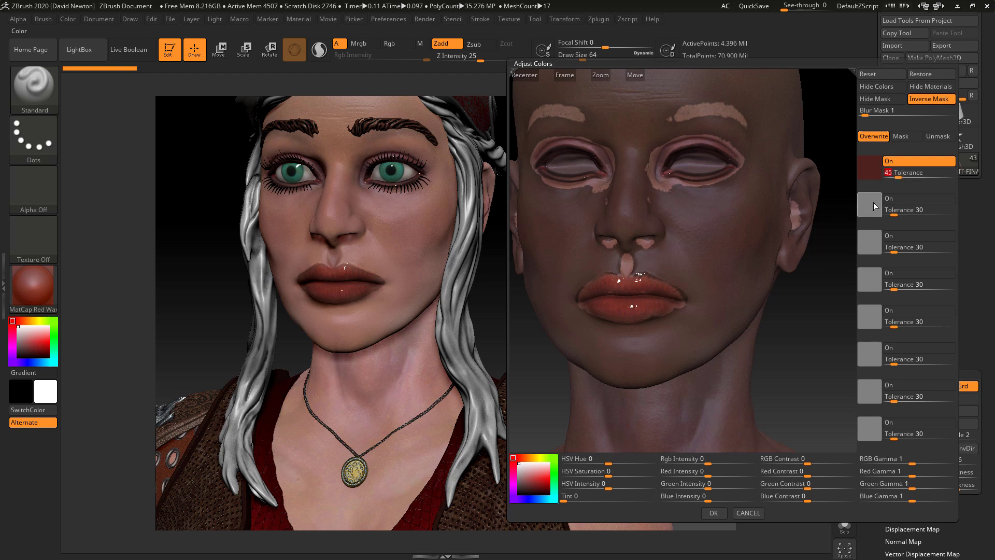
- Try sampling the cheek skin as a second mask color, lower its Tolerance to 0, and turn it off
drag(874, 204, 628, 261)
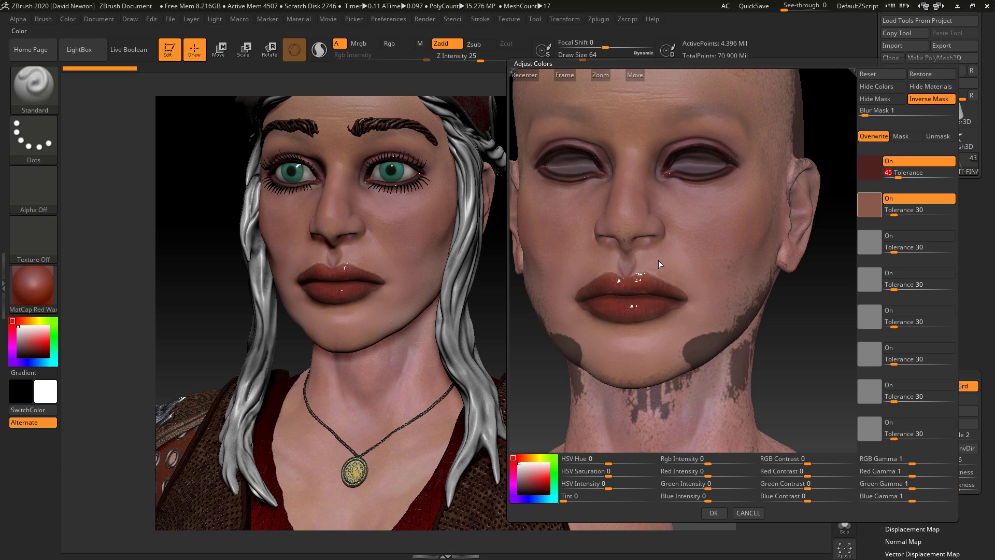
drag(893, 214, 907, 213)
drag(914, 211, 885, 215)
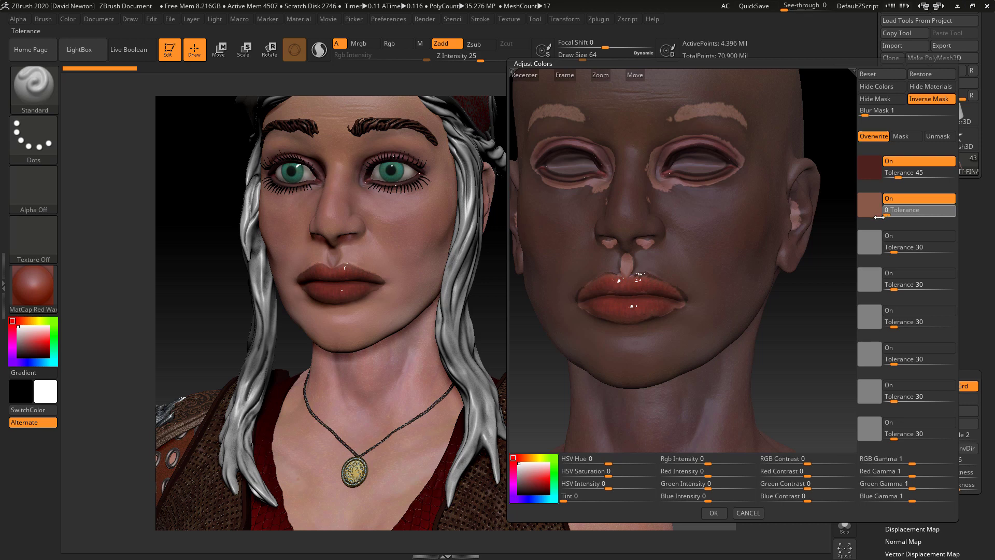
click(909, 200)
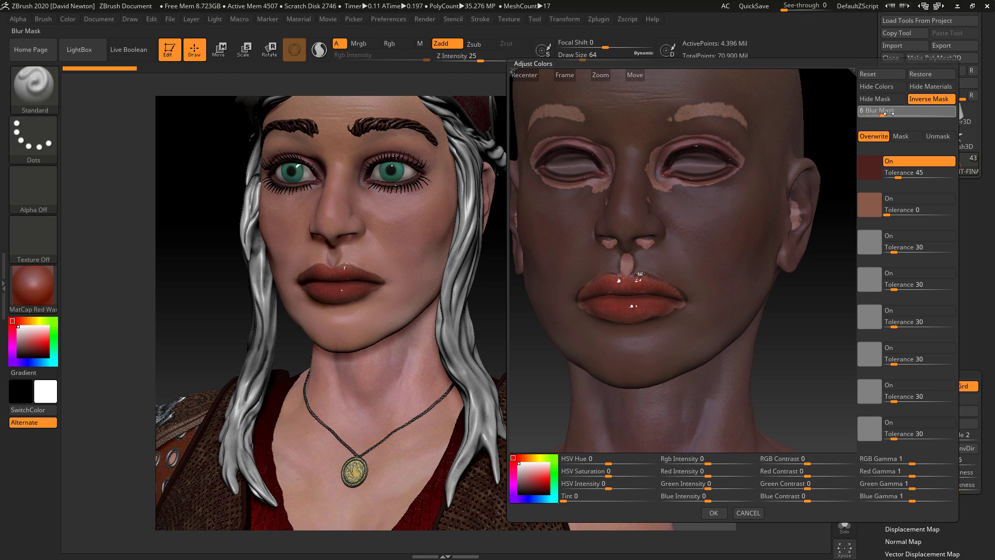
- Try an HSV Hue of -0.10379 on the lips with the first mask color's Tolerance at 30 and Blur Mask at 20
click(914, 114)
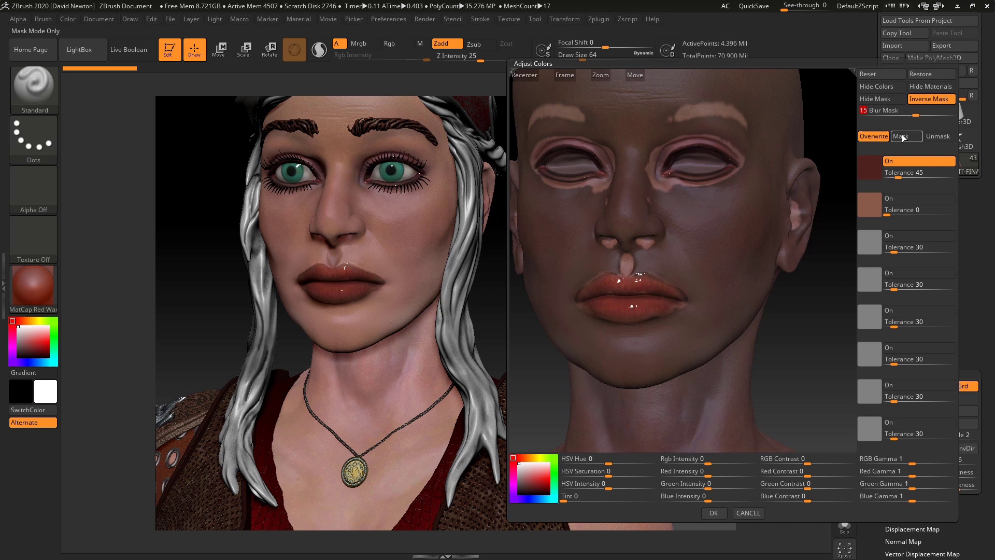
click(924, 101)
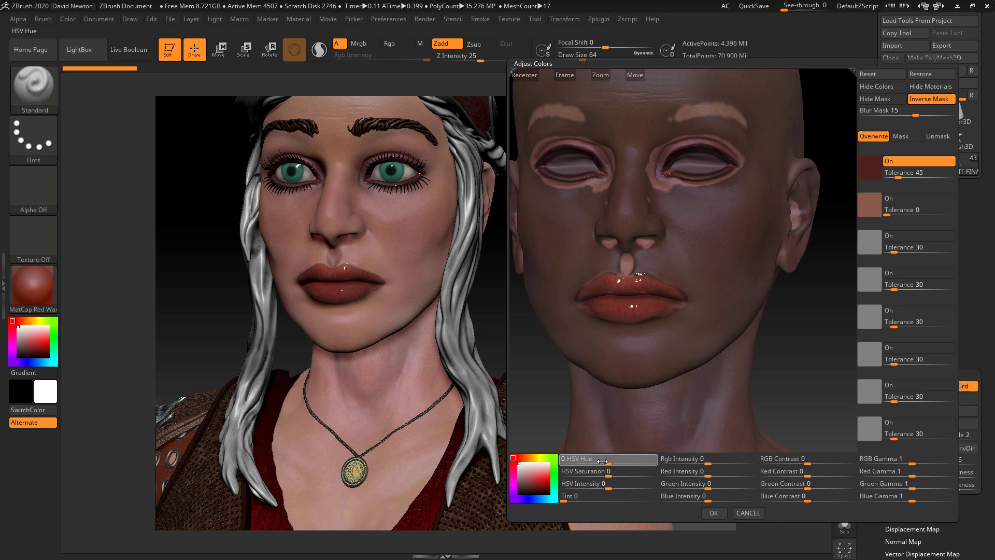
mouse_move(603, 461)
mouse_down()
mouse_move(576, 459)
mouse_move(587, 459)
mouse_up()
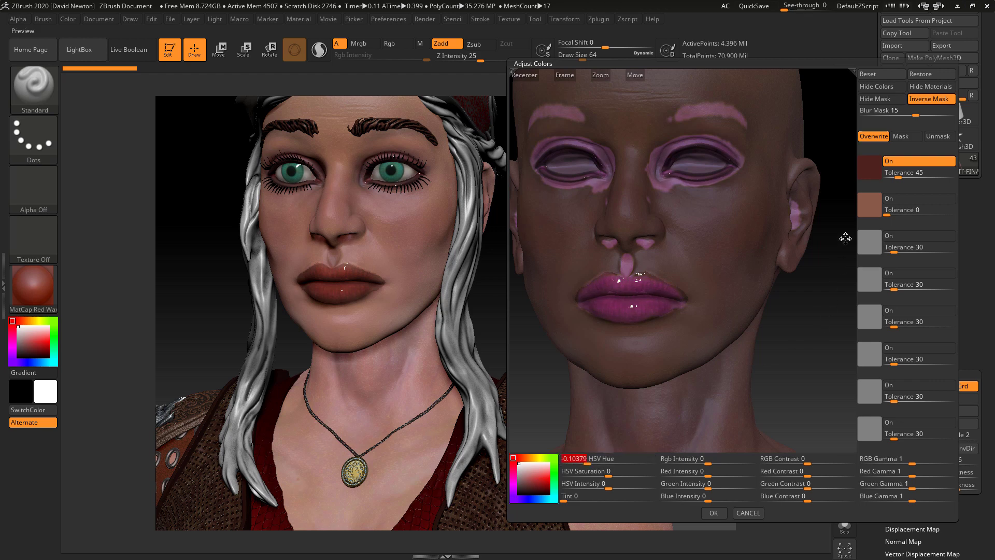
drag(900, 176, 894, 175)
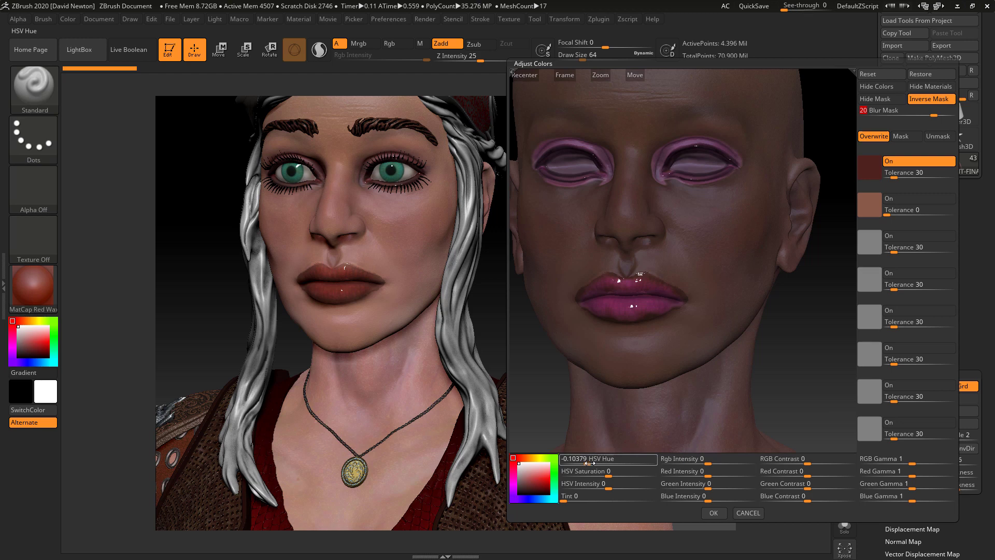
- Reset HSV Hue to 0, tint the unmasked lips and eyelids red with Tint 0.38525, and apply the adjustment
drag(564, 500, 604, 501)
click(546, 479)
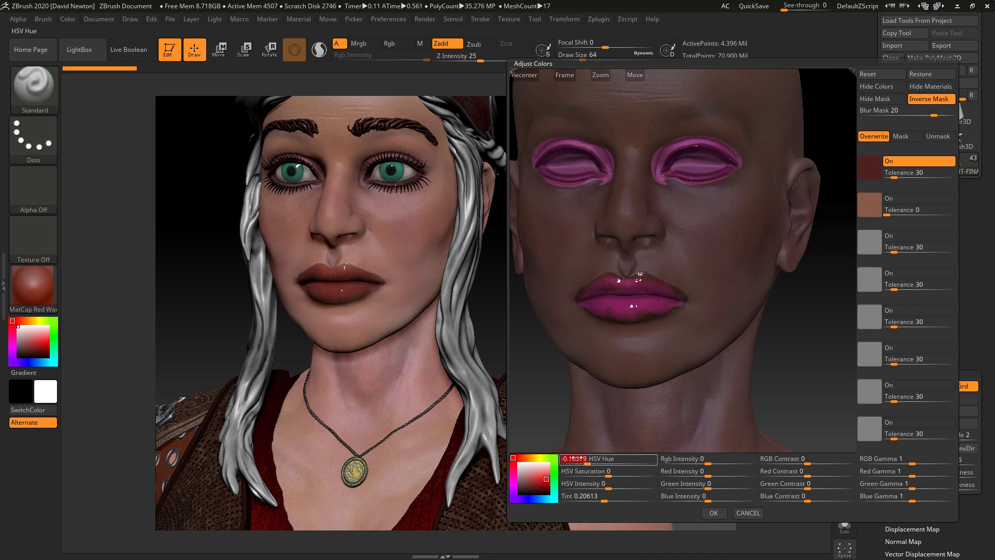
text(0)
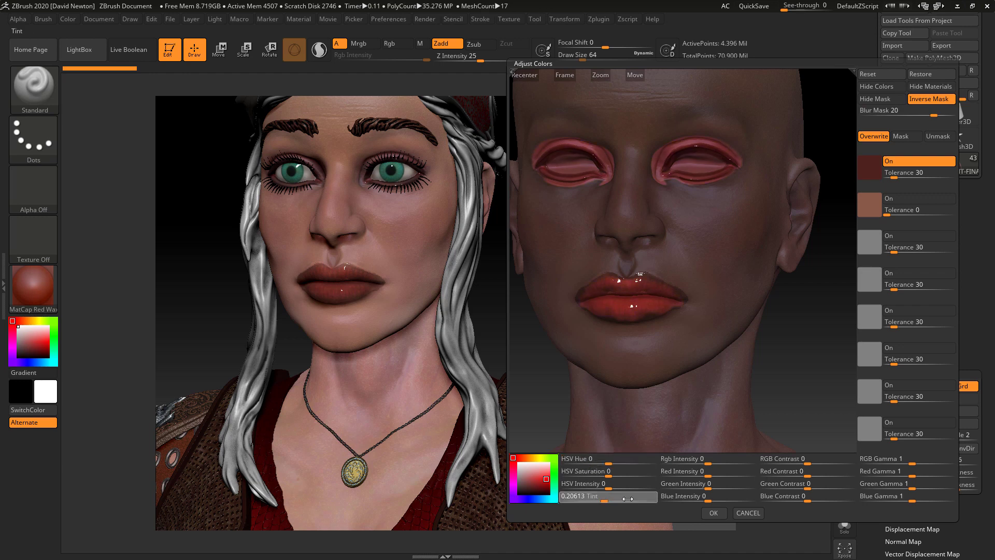
drag(628, 499, 538, 481)
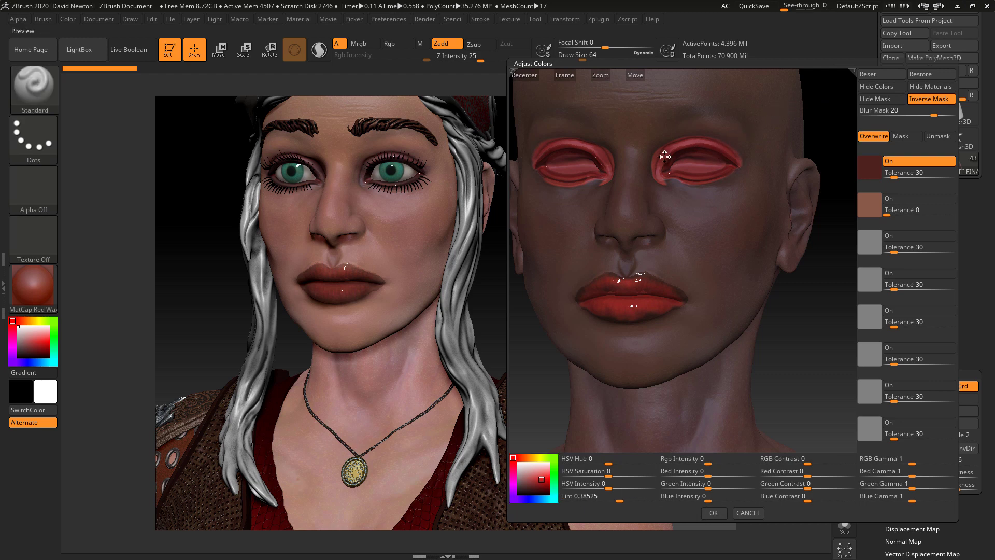
key(ctrl)
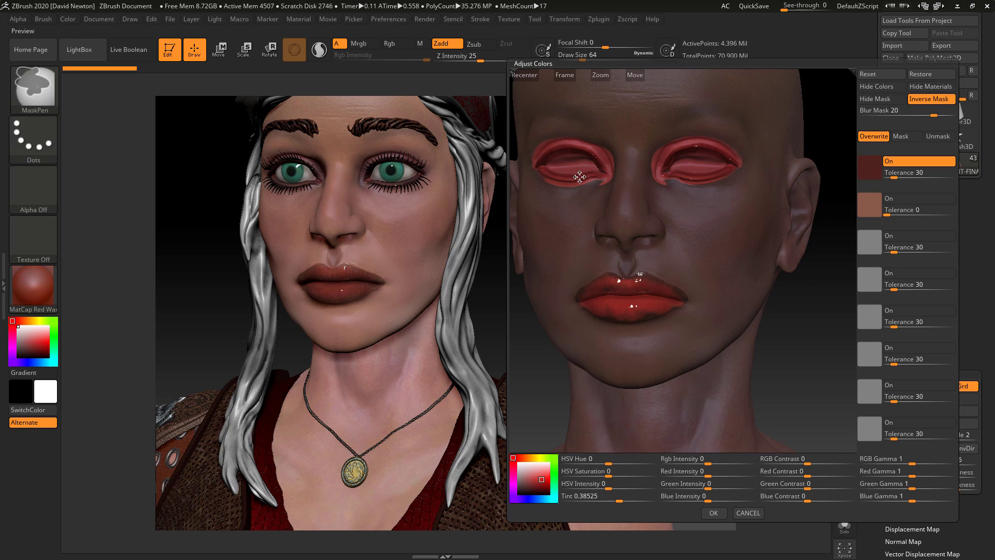
ctrl+right_drag(579, 177, 551, 191)
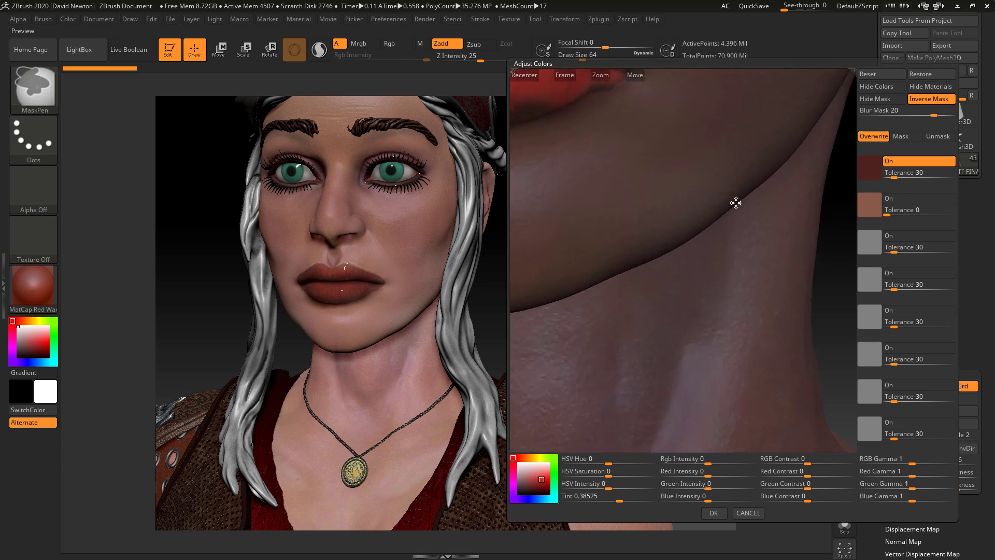
ctrl+right_drag(737, 203, 566, 73)
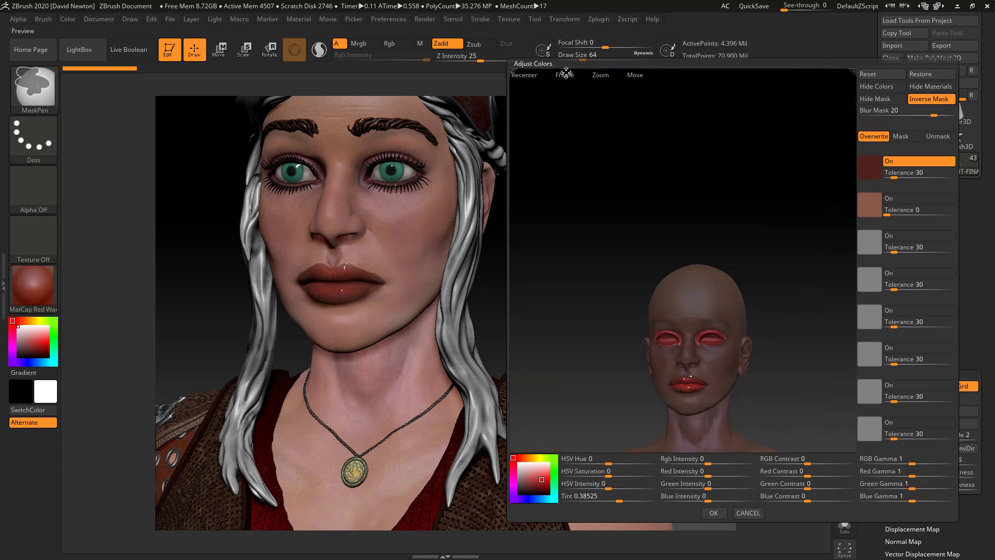
click(713, 513)
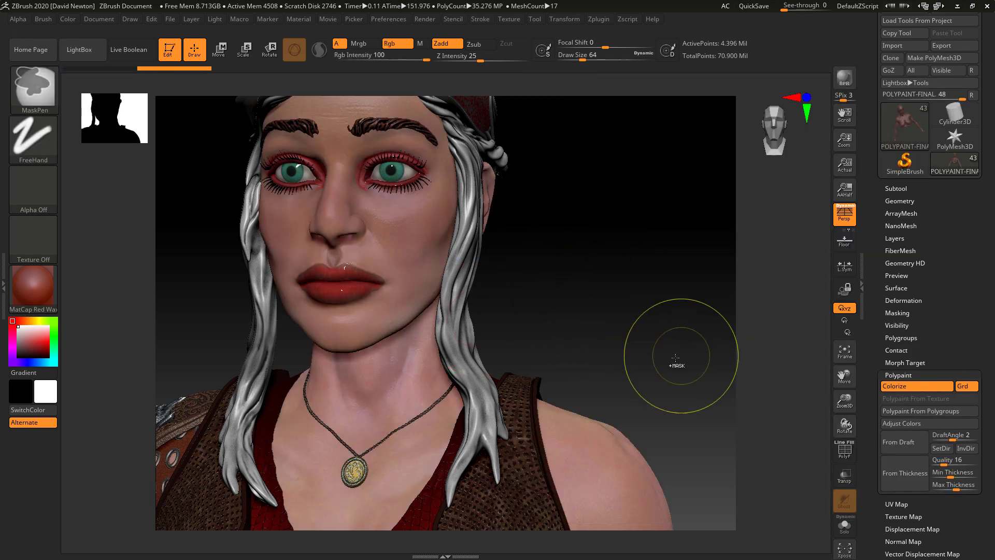
- Clear the head's mask to check the red tint, and undo back to the original lip and eyelid colors
key(ctrl+z)
mouse_move(645, 313)
mouse_down()
mouse_move(657, 312)
mouse_move(649, 318)
mouse_up()
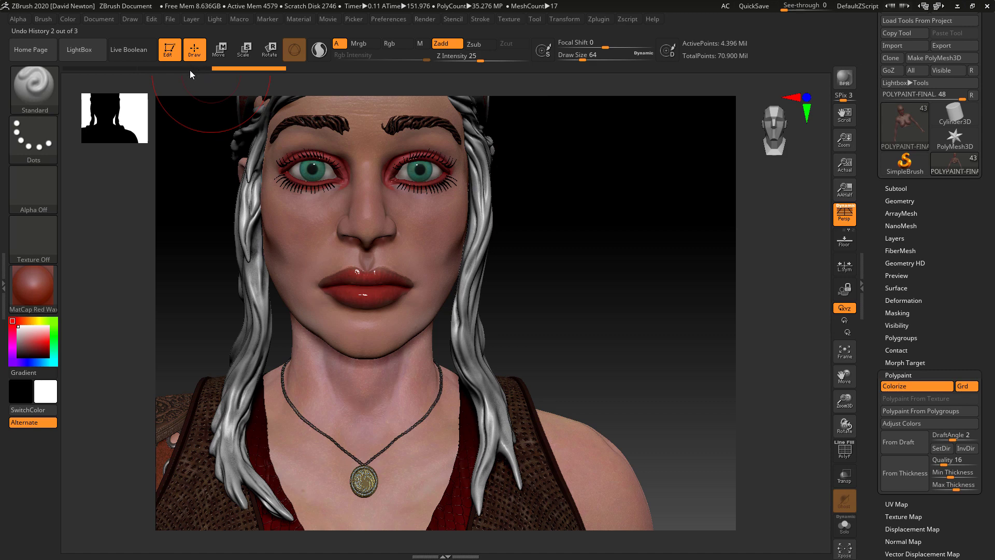
key(ctrl+z)
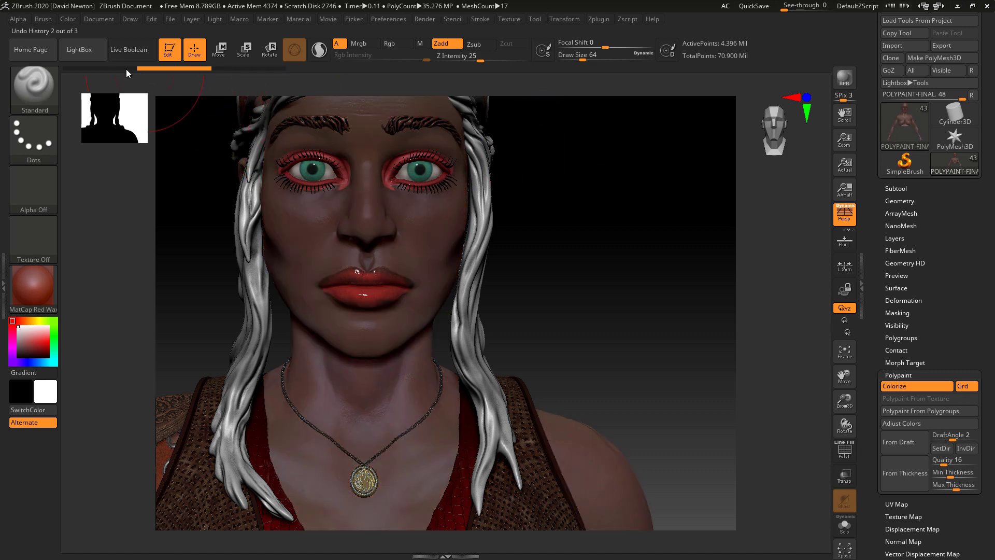
key(ctrl+z)
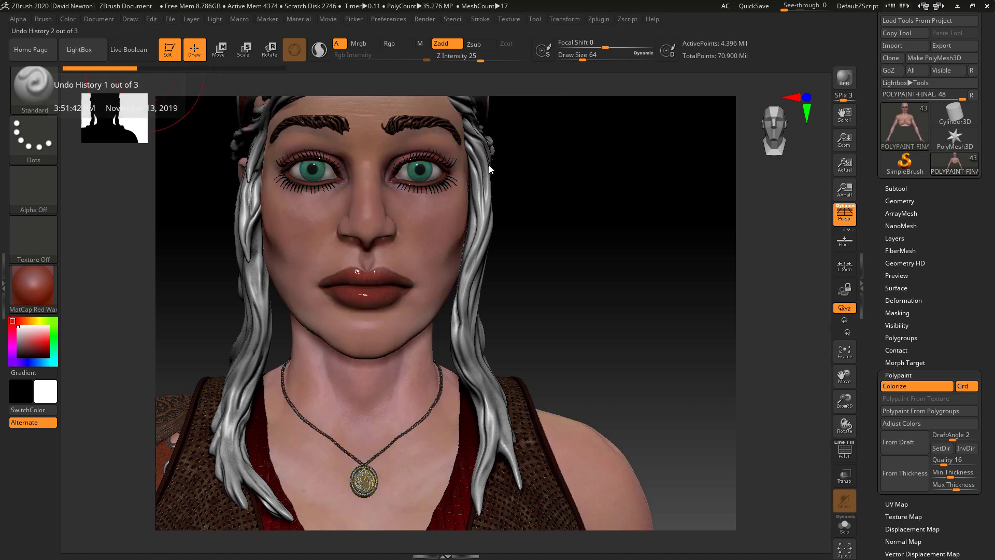
- Mask a rectangular band across the eyes and brows, and open Adjust Colors with the head framed in the preview
ctrl+drag(548, 117, 206, 209)
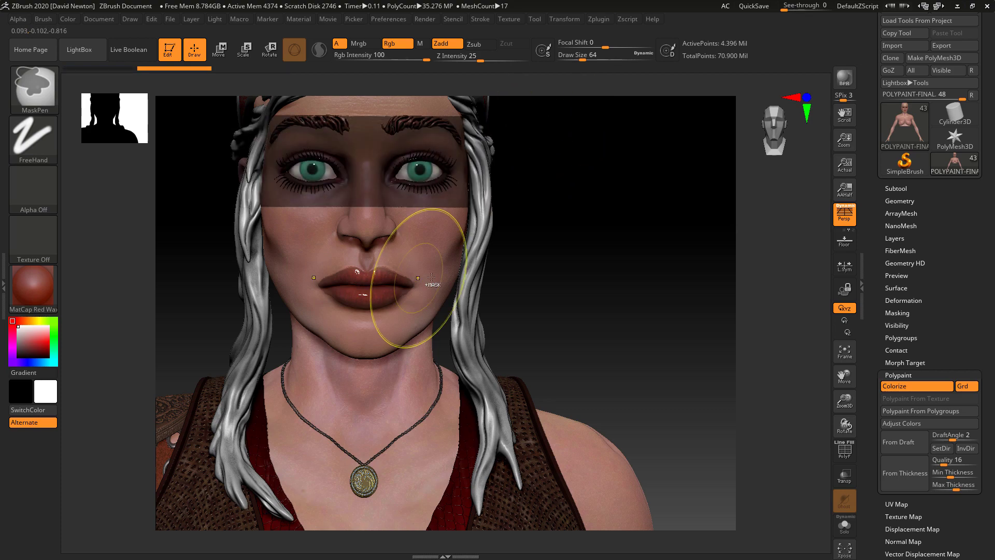
click(909, 422)
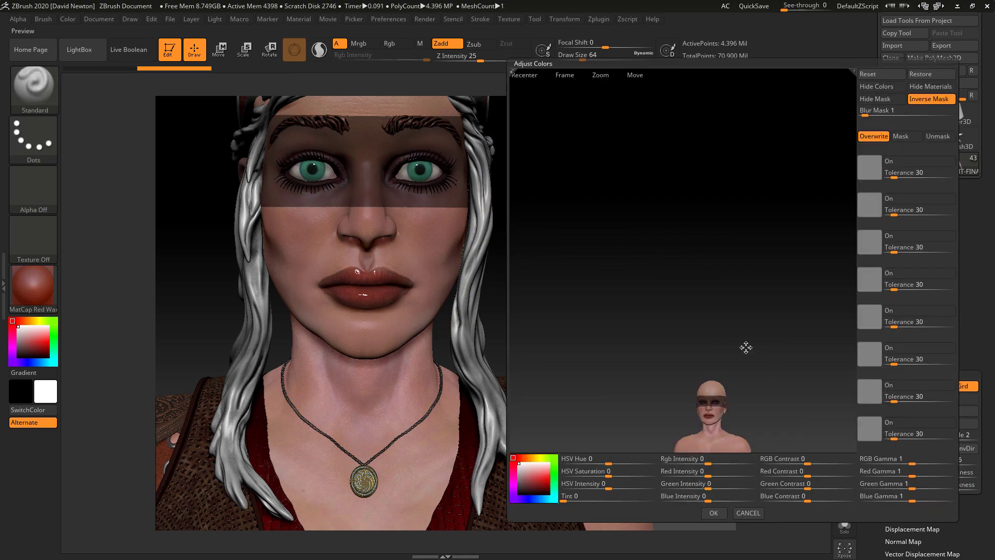
click(569, 75)
alt+drag(793, 165, 814, 219)
scroll(789, 202, up, 5)
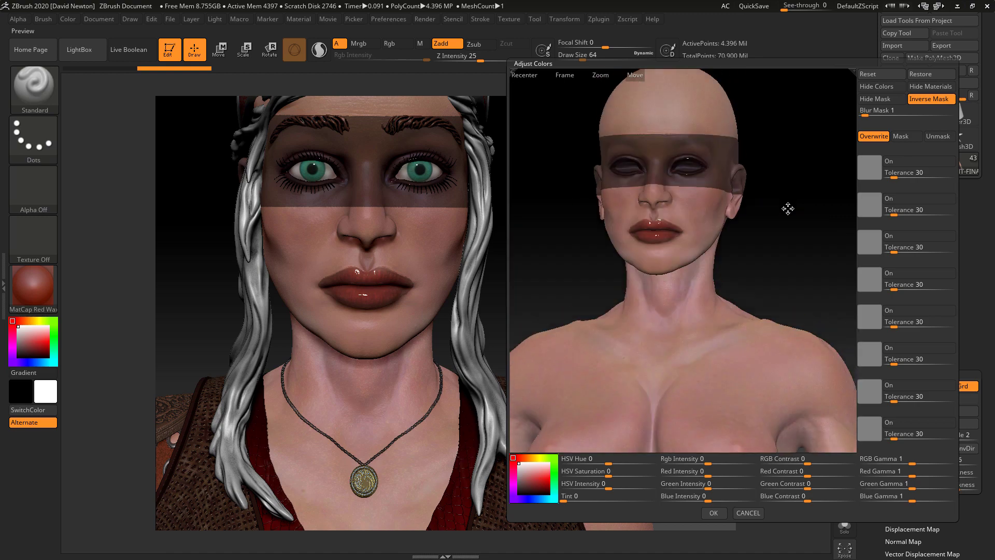
- Sample the lips as the first mask color and set its Tolerance to 8
click(658, 238)
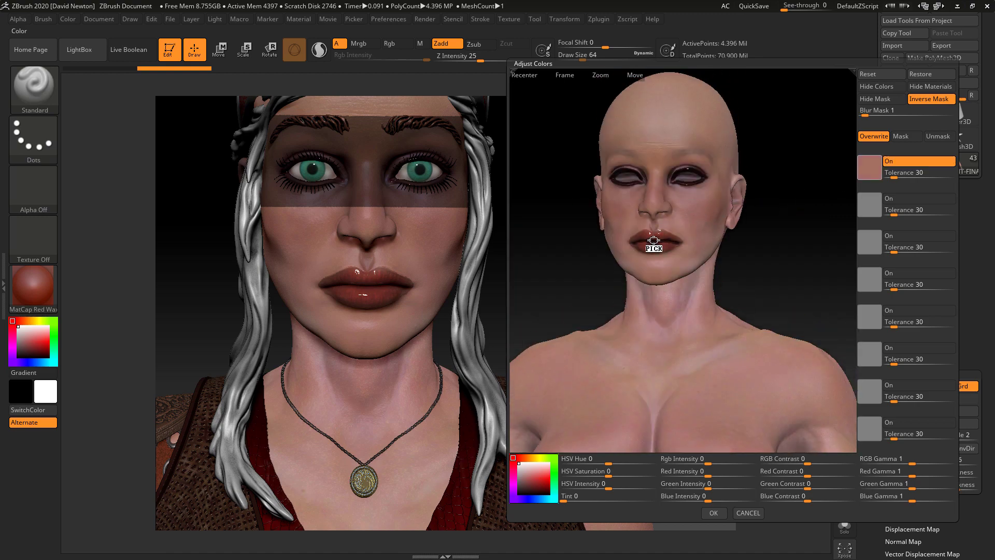
click(902, 173)
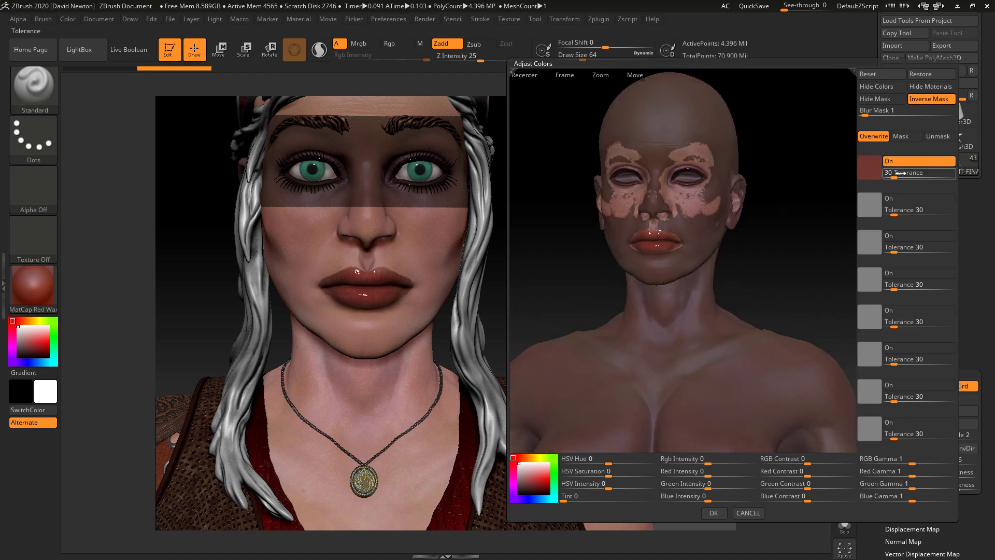
click(890, 172)
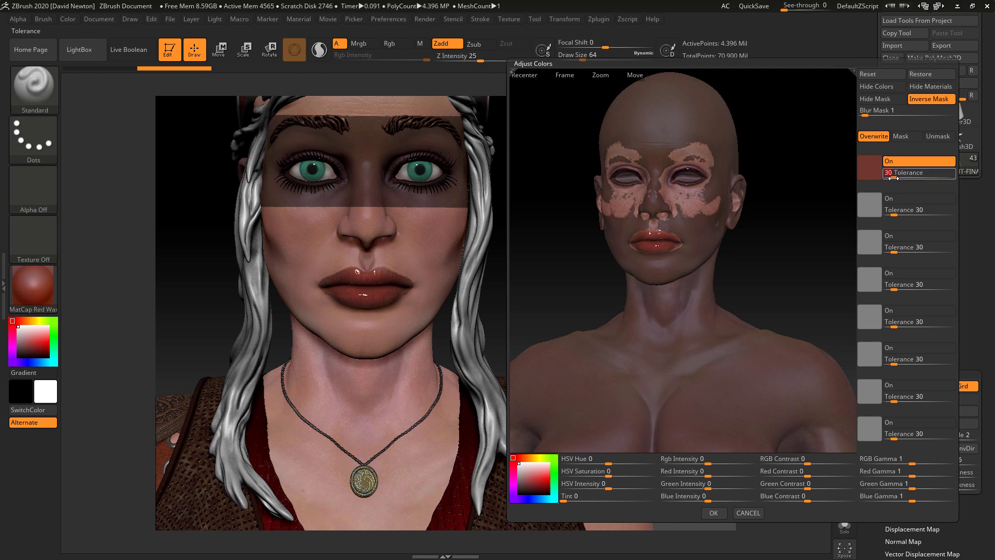
drag(894, 176, 889, 177)
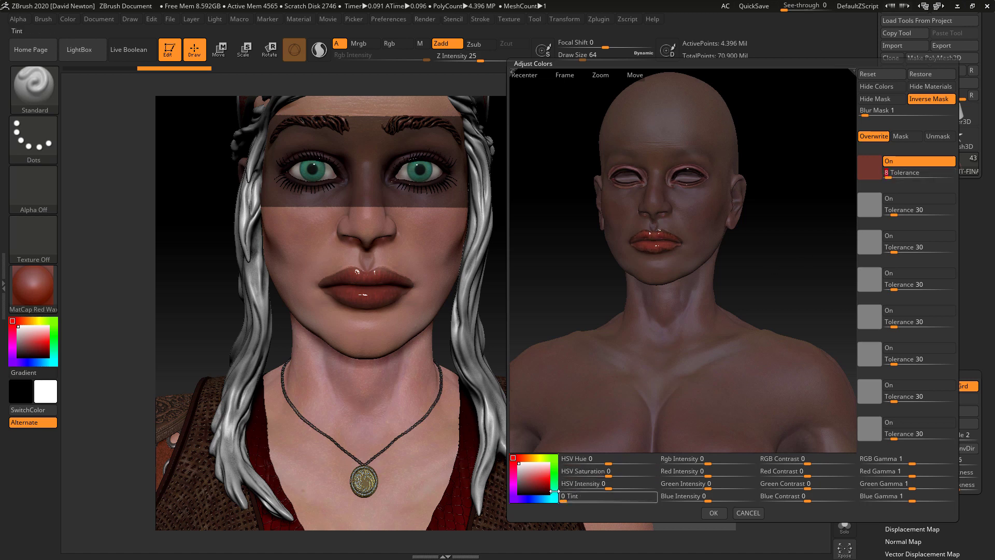
- Tint the lips red with Tint 0.25578 in Mask mode, apply the adjustment, and clear the head's mask
drag(574, 496, 611, 495)
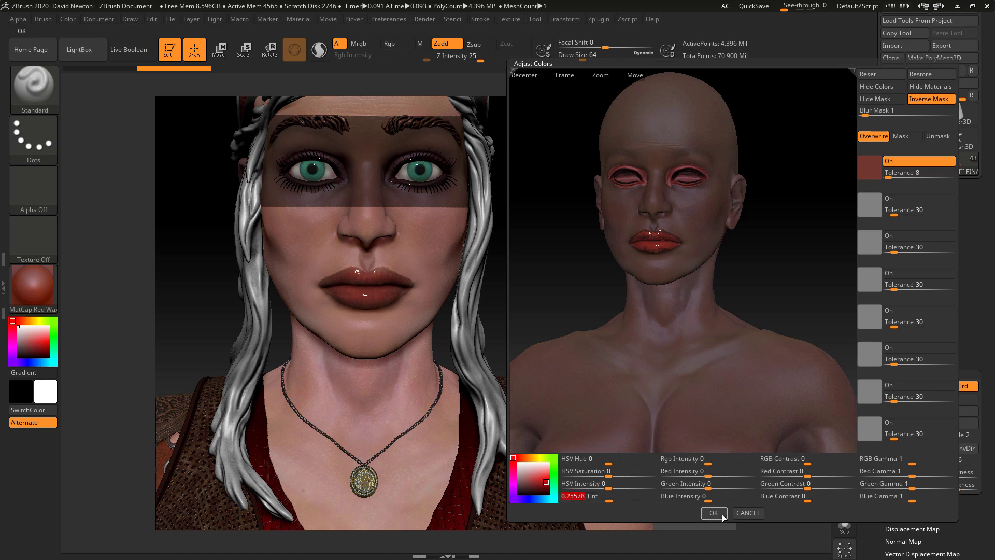
click(908, 136)
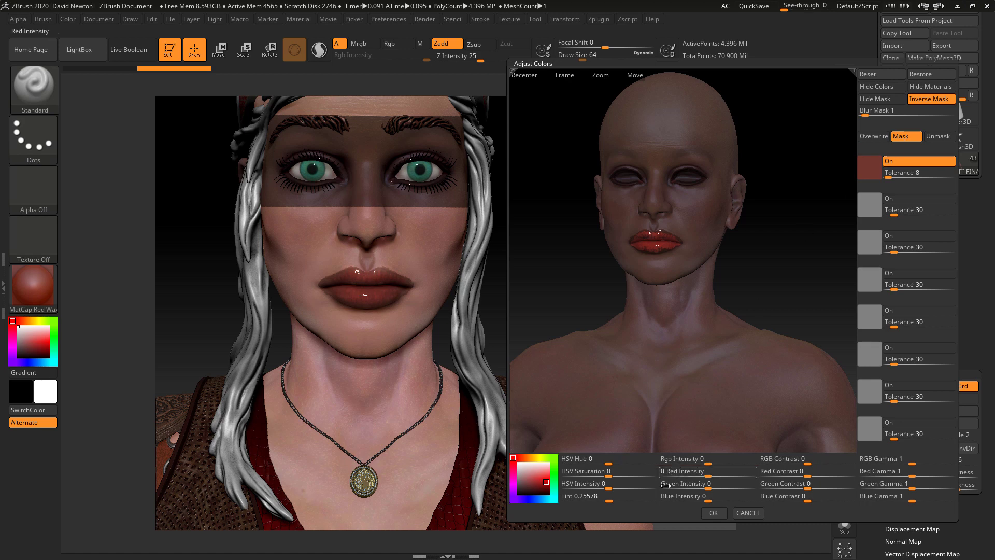
click(714, 512)
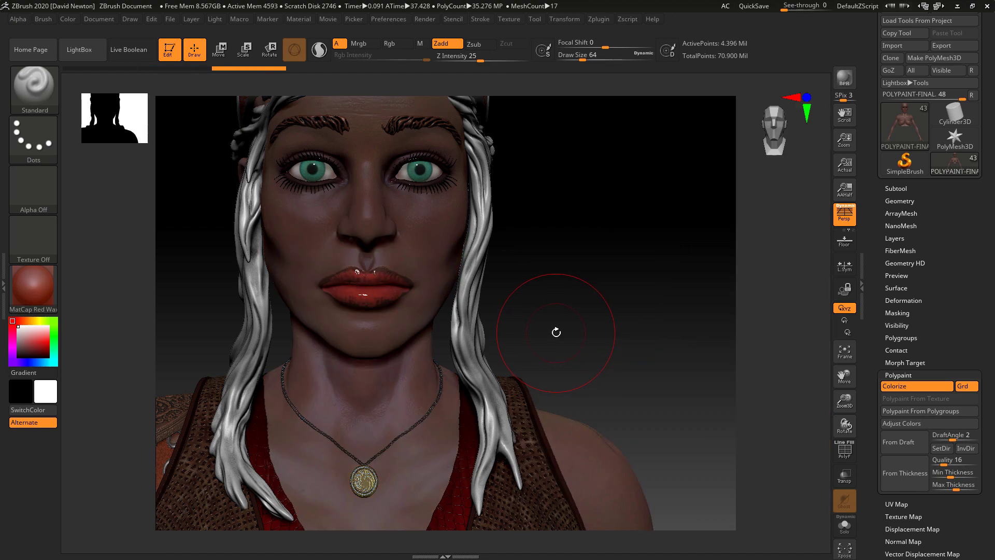
key(ctrl)
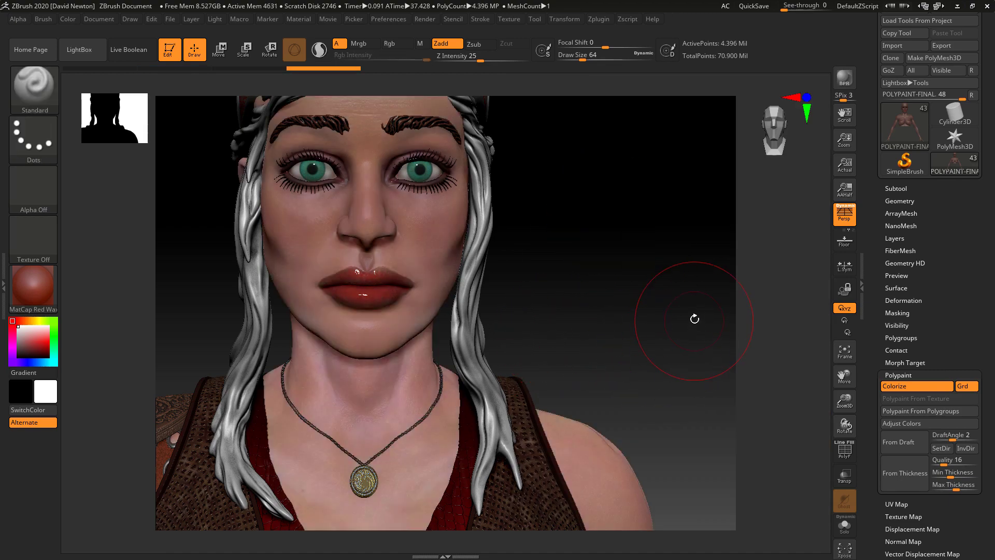
mouse_move(686, 285)
mouse_down()
mouse_move(678, 286)
mouse_move(689, 294)
mouse_up()
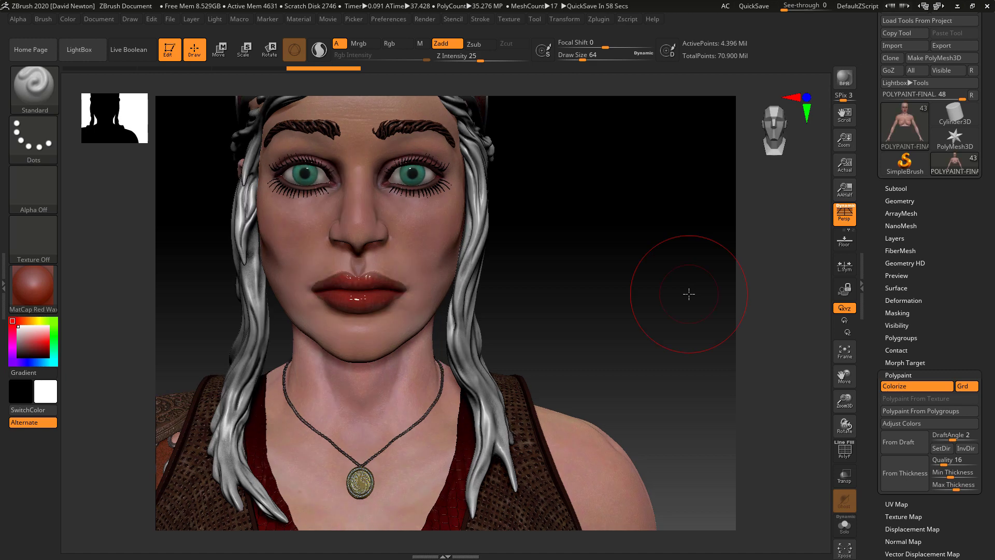
- Compare the head with materials hidden and shown in the Adjust Colors preview, and close it without applying changes
click(904, 424)
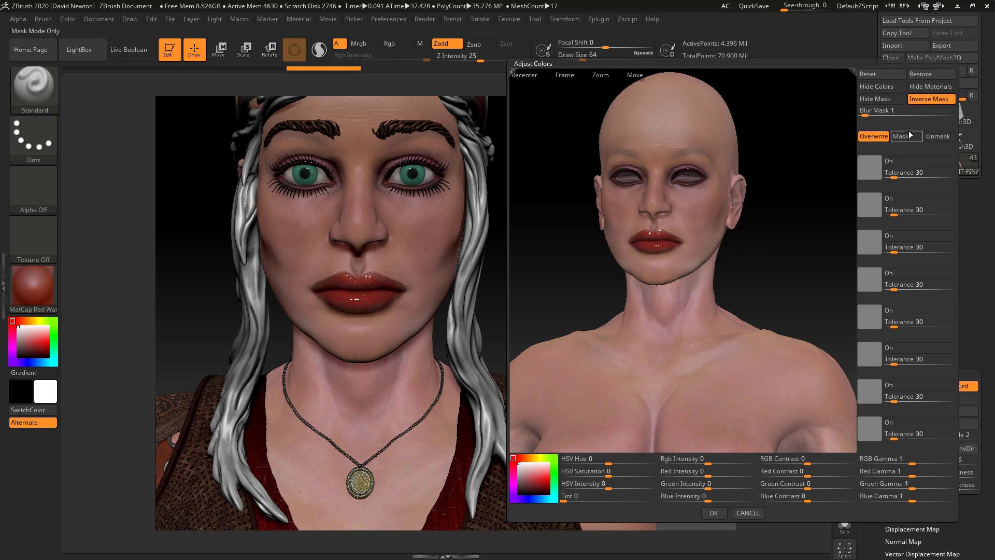
click(931, 89)
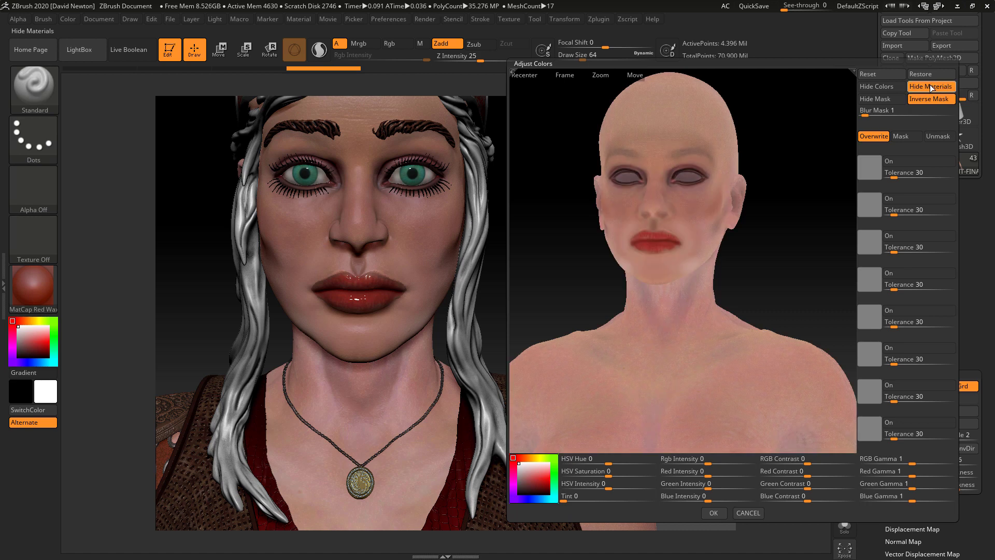
click(931, 88)
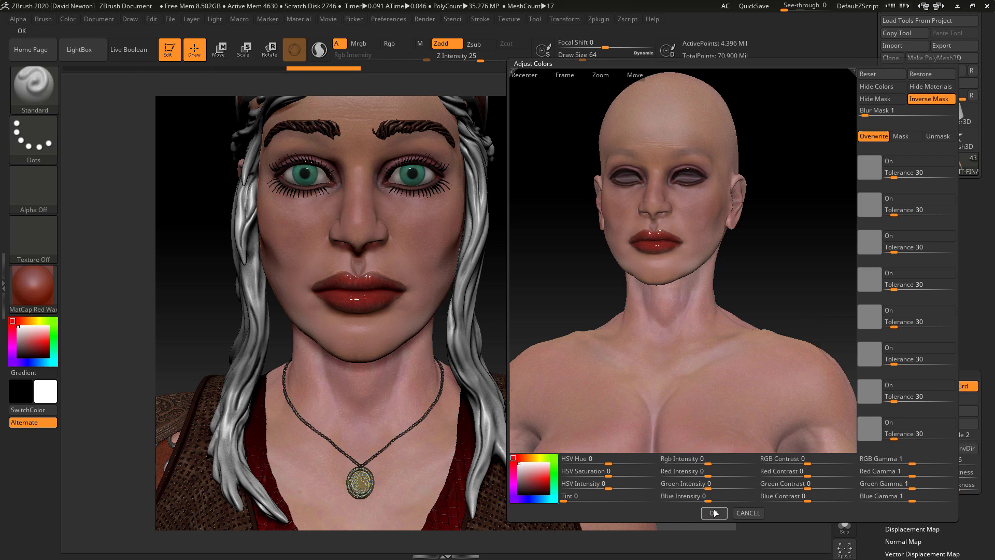
click(748, 513)
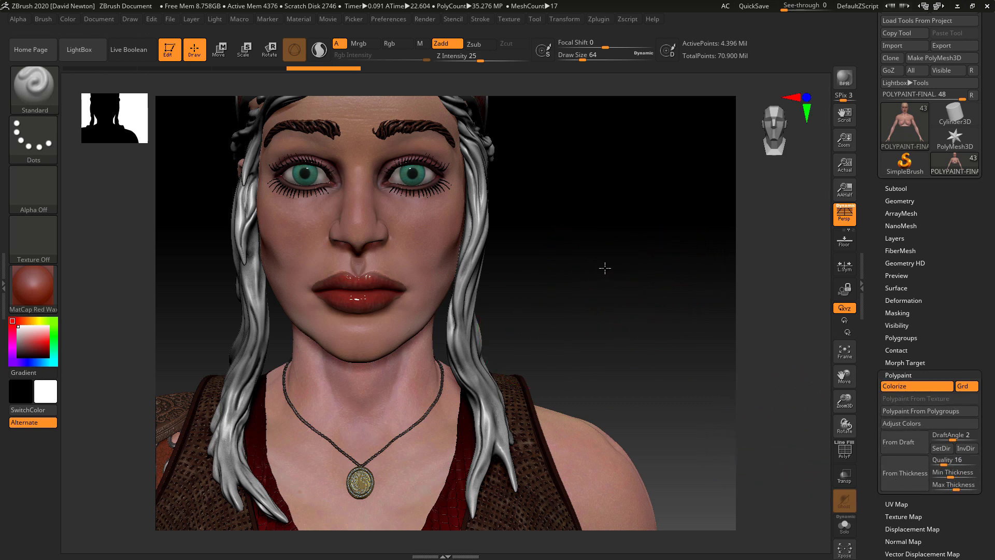
drag(605, 268, 618, 285)
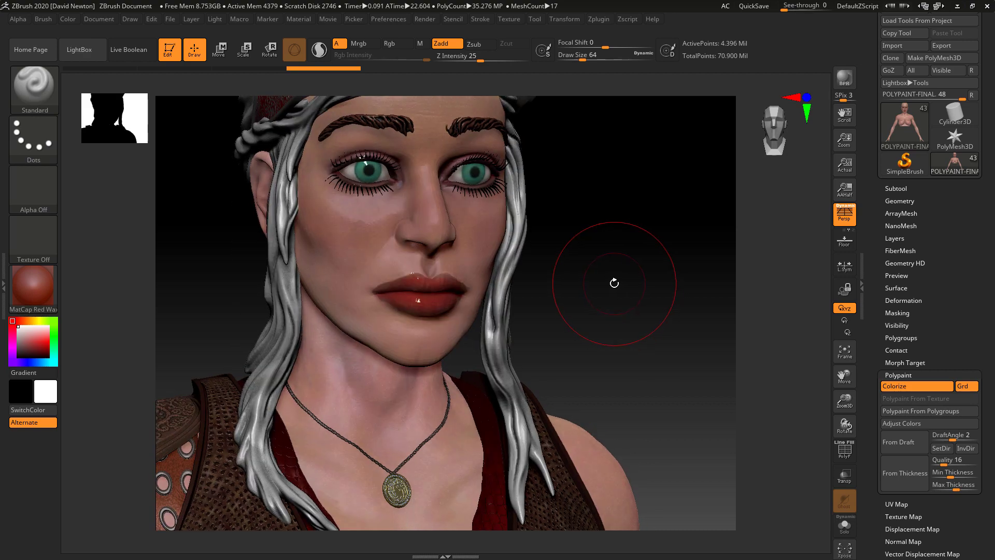